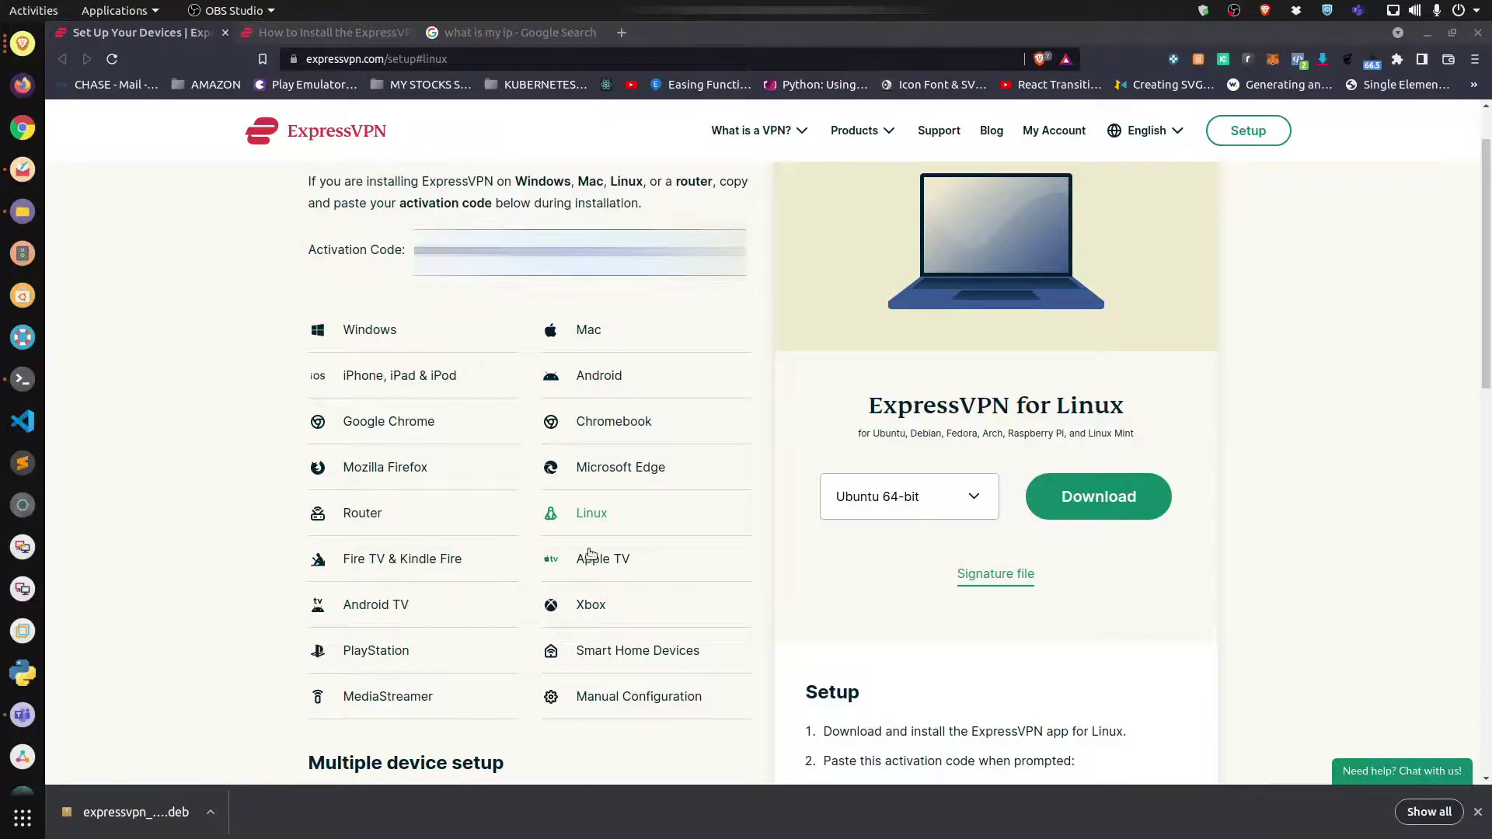
Step: Keep Ubuntu 64-bit as the chosen Linux build and bring up the system menu
left_click(989, 513)
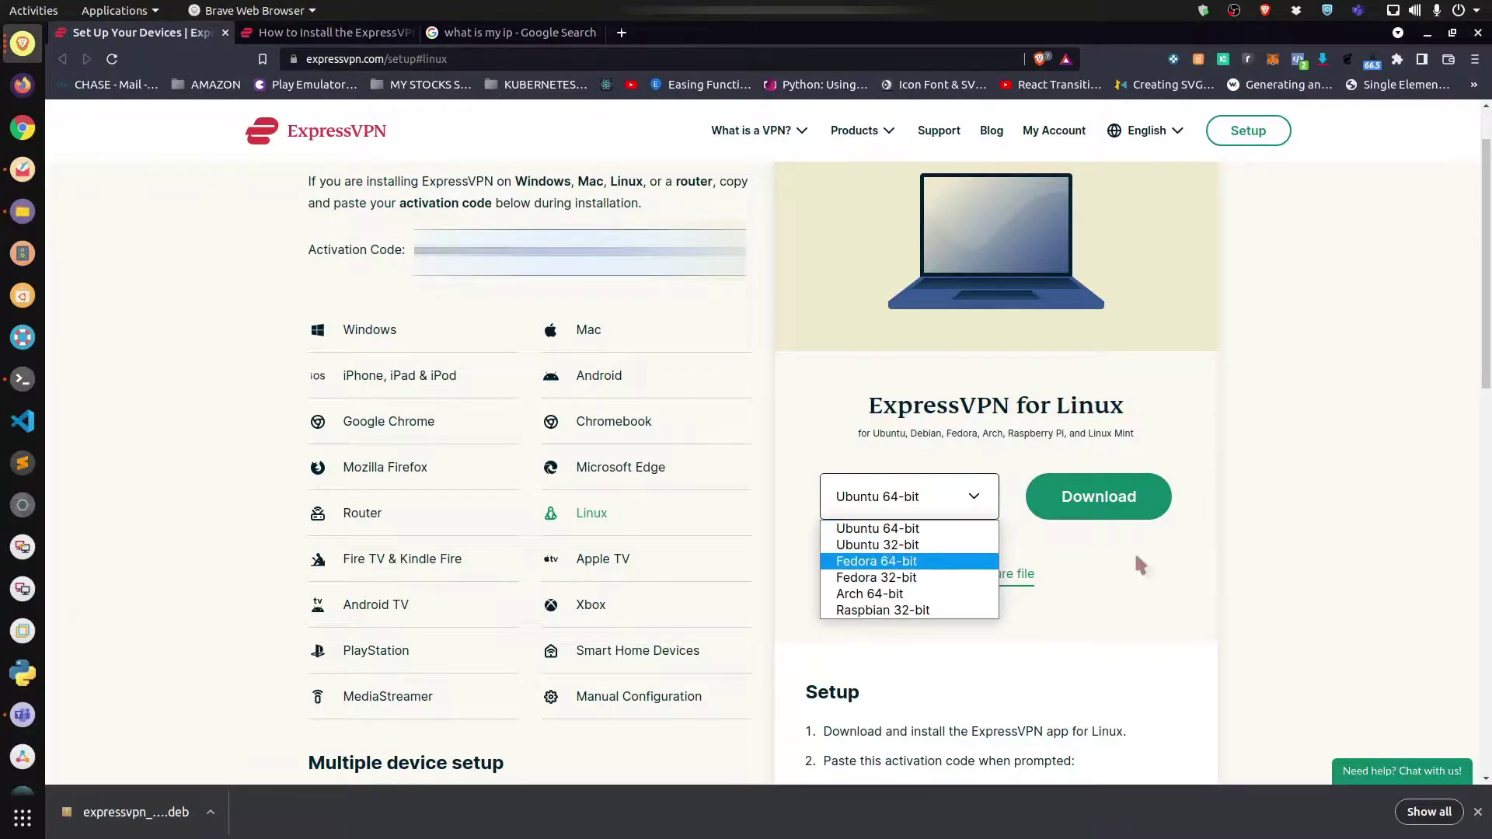
left_click(1158, 552)
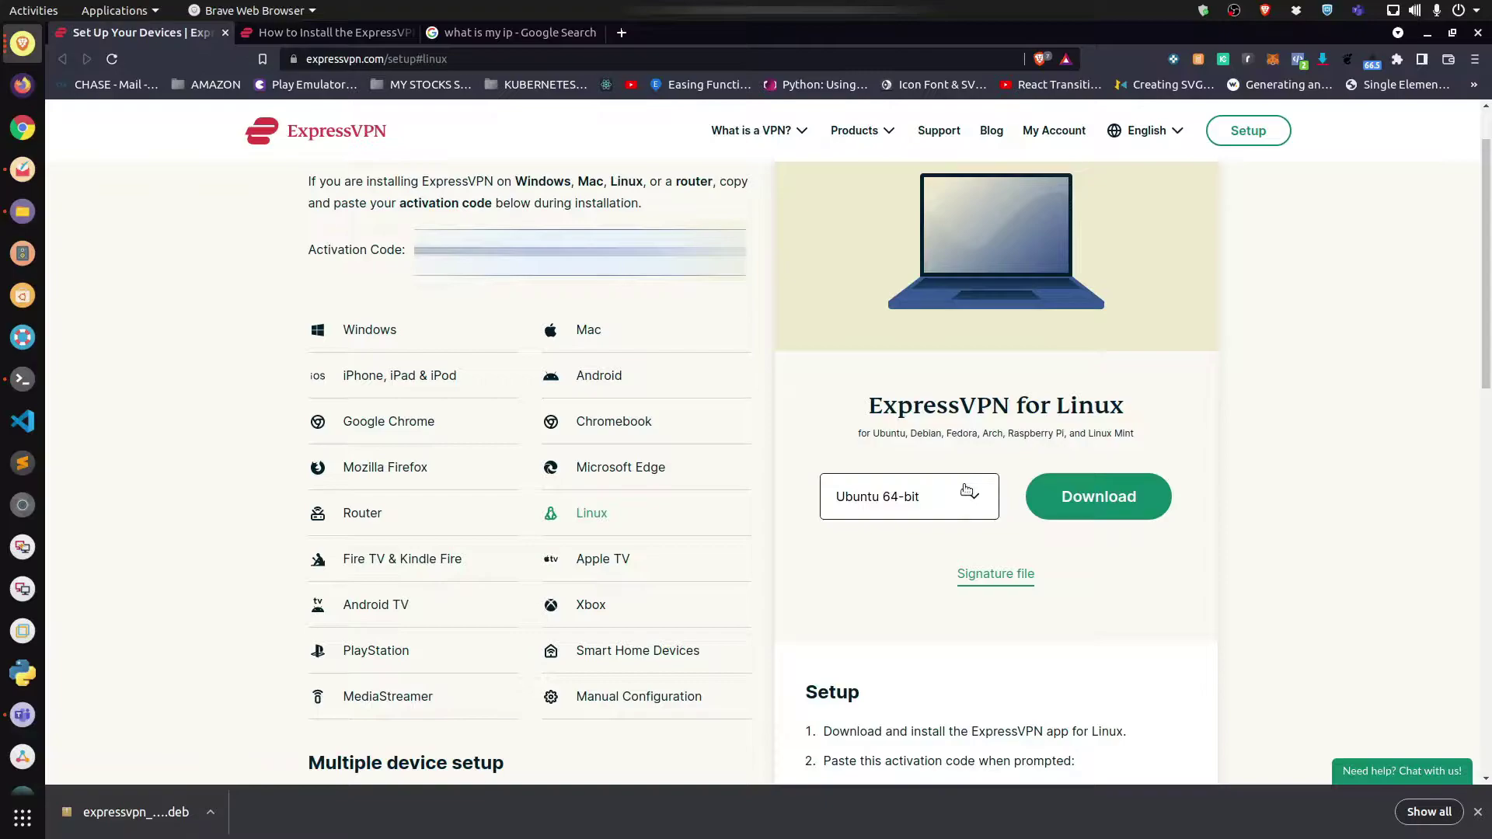
left_click(1480, 12)
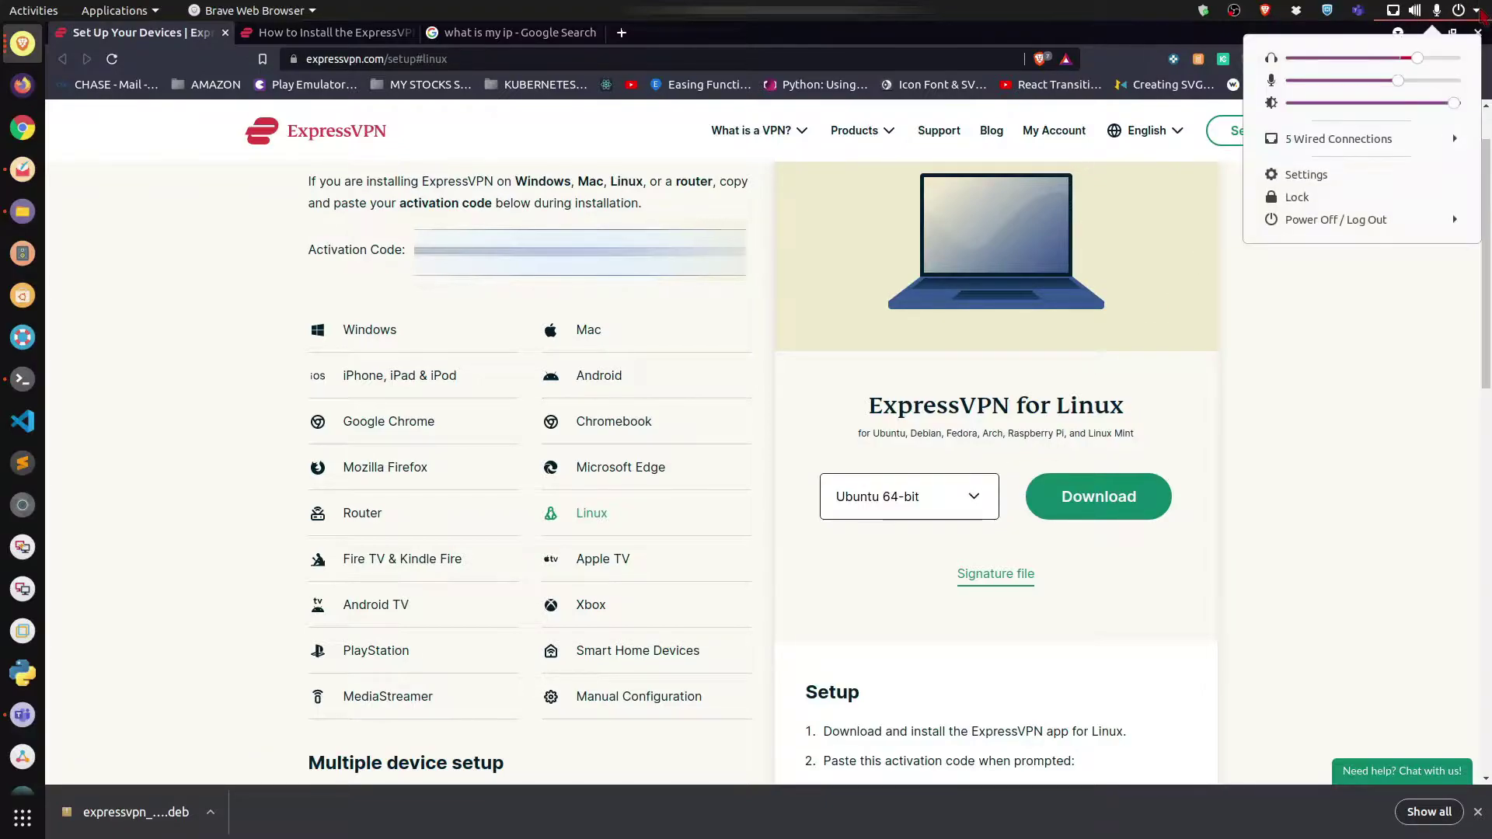
Step: Launch Settings and confirm on the About page that the OS type is 64-bit
left_click(1309, 175)
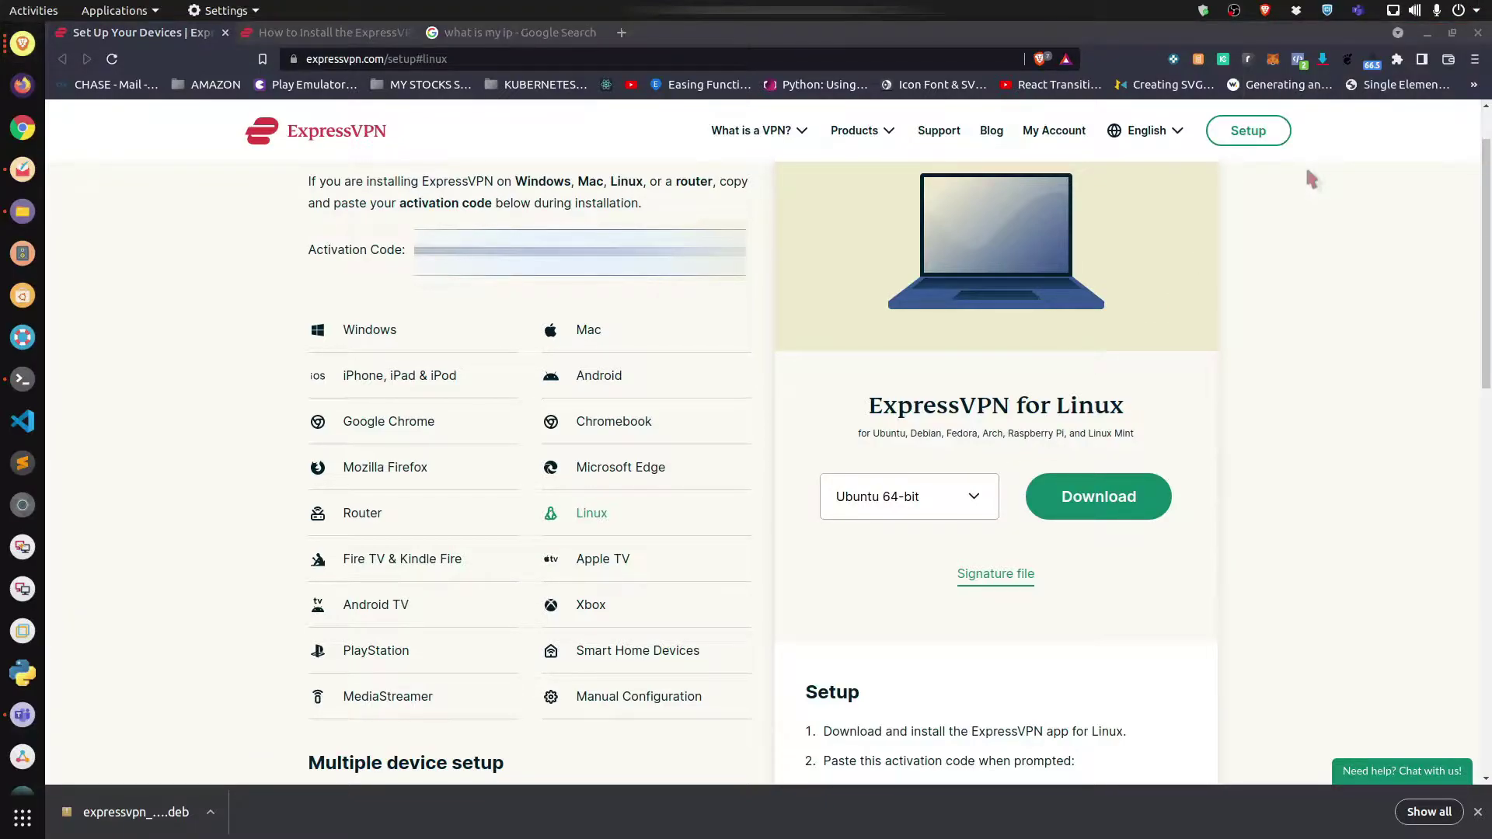
scroll(466, 622, "down", 5)
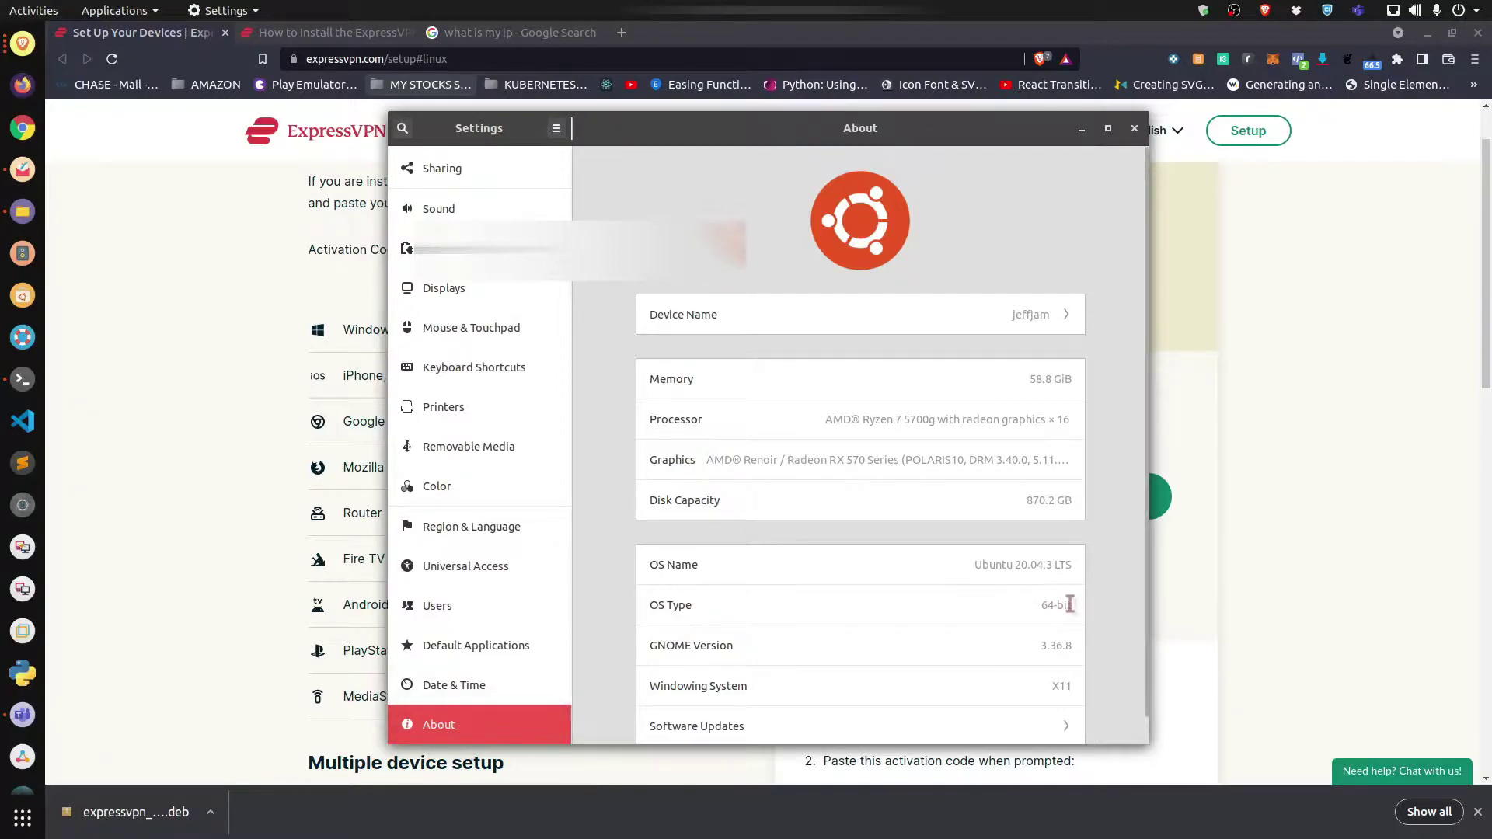
left_click_drag(1028, 604, 1073, 605)
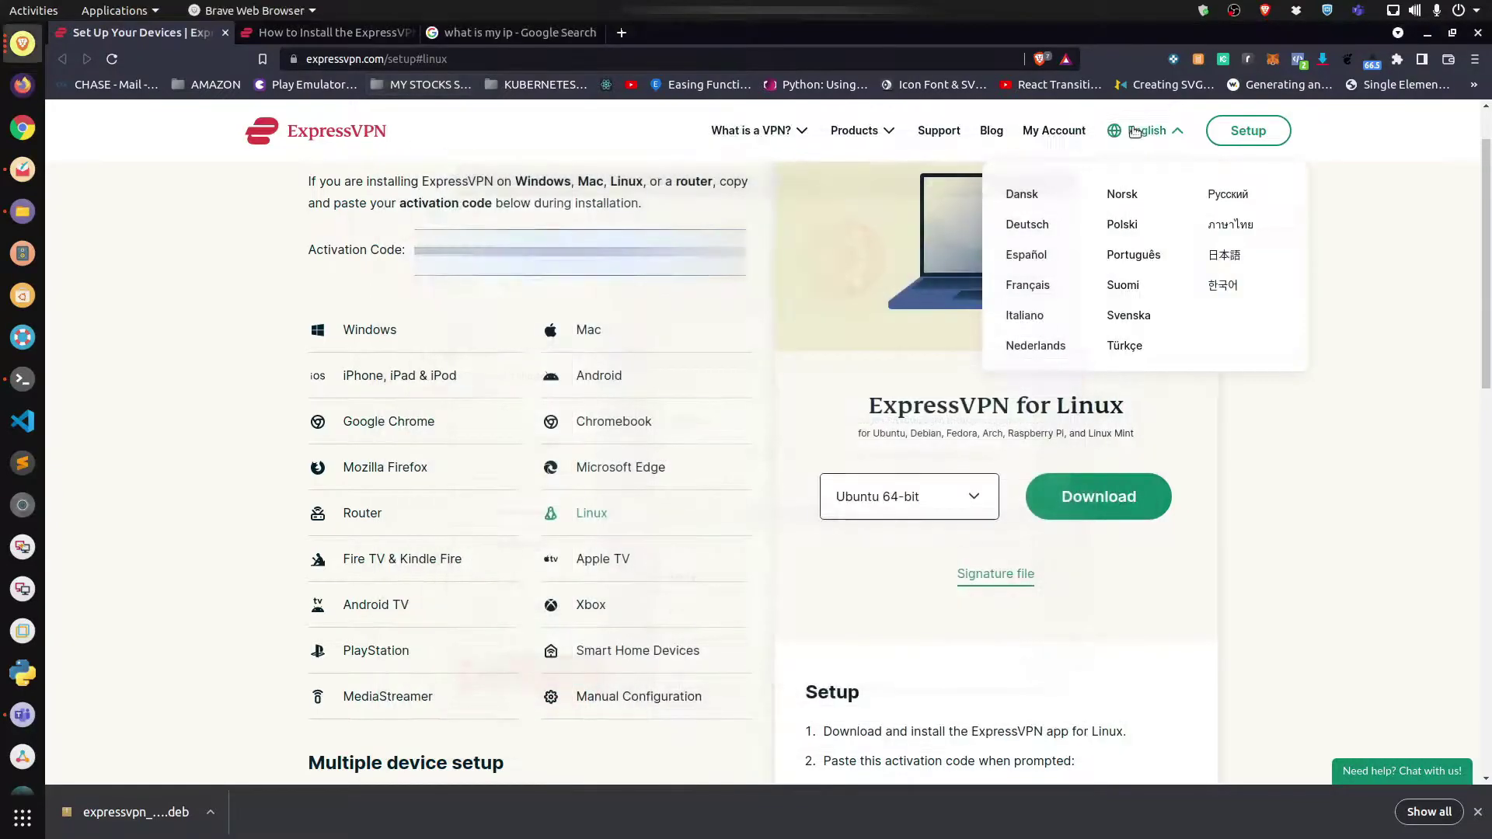
Step: Save the ExpressVPN Ubuntu 64-bit .deb to Downloads, replacing the earlier copy
left_click(1136, 131)
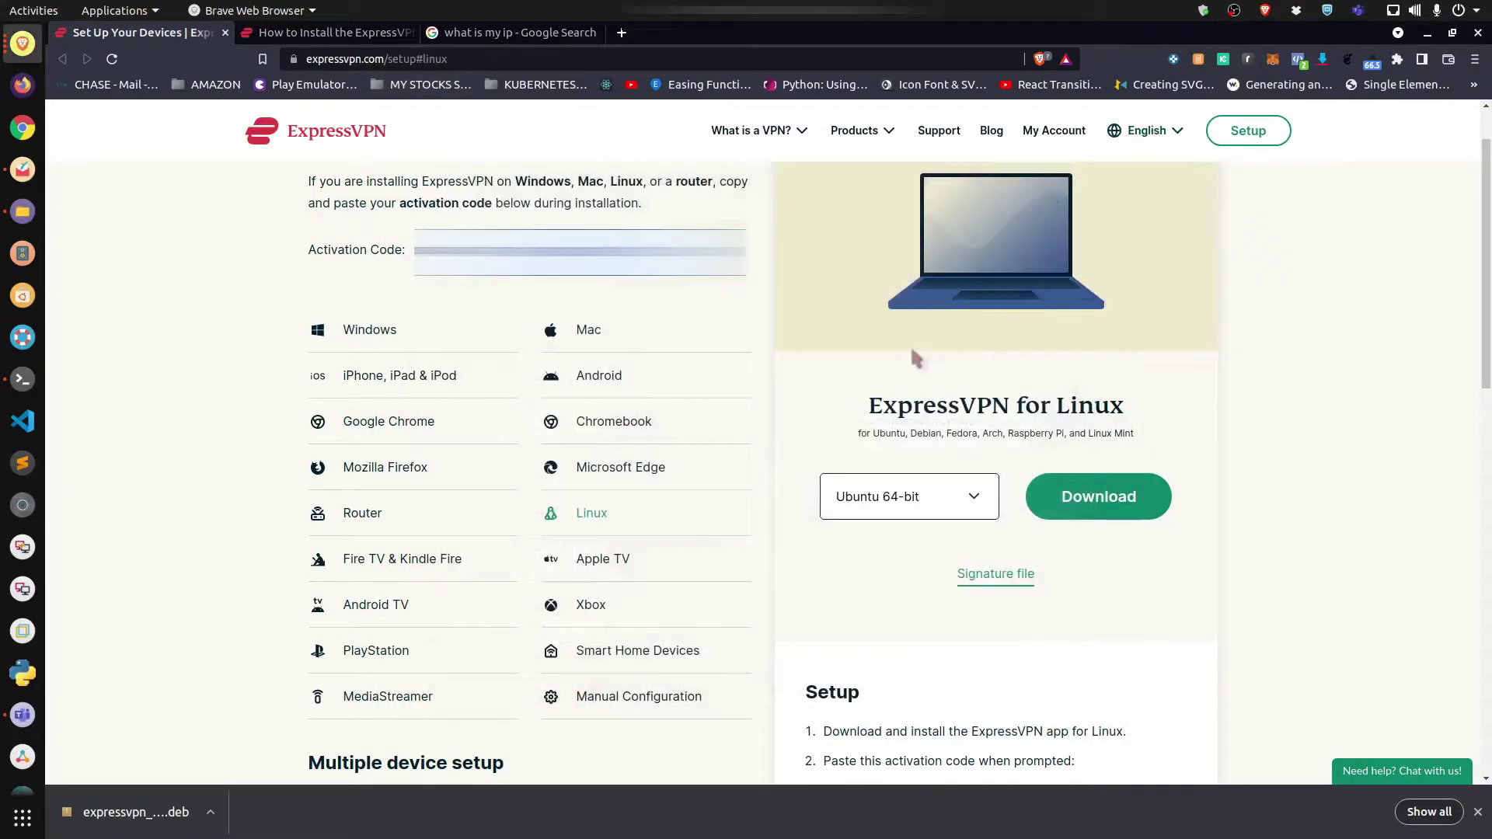
left_click(1099, 497)
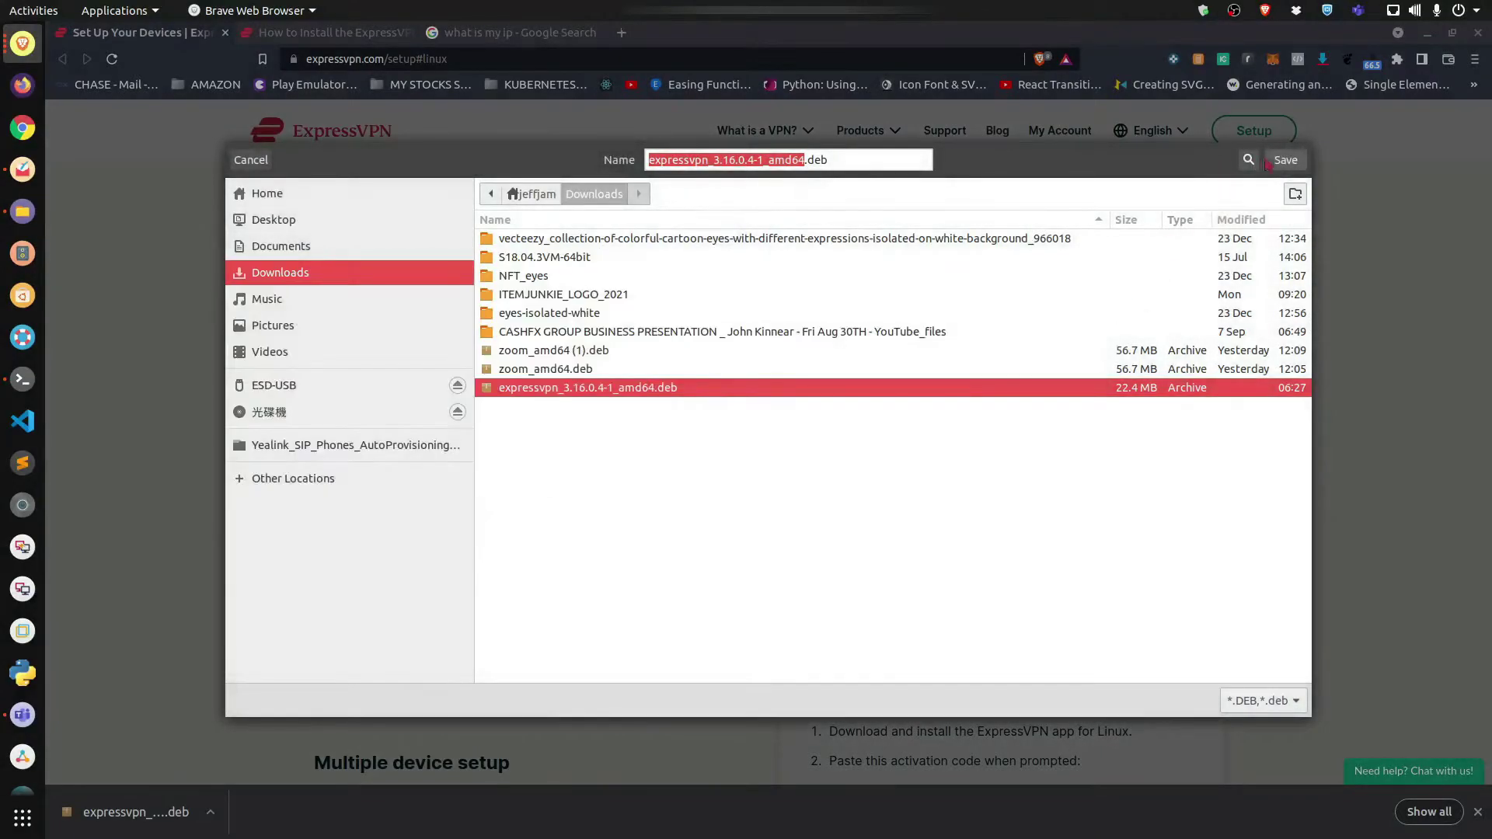
key("Return")
left_click(866, 494)
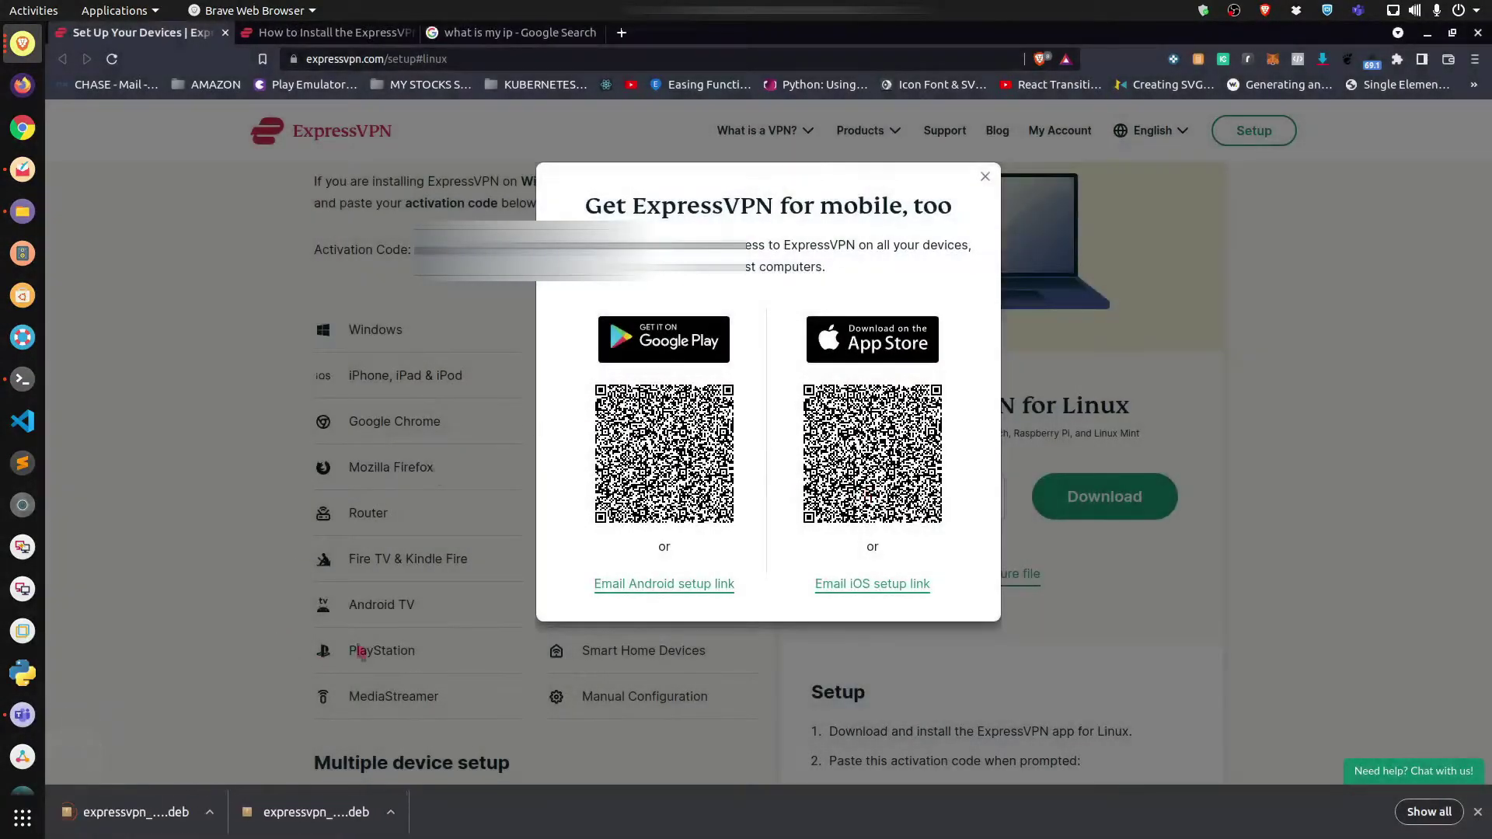
left_click(985, 176)
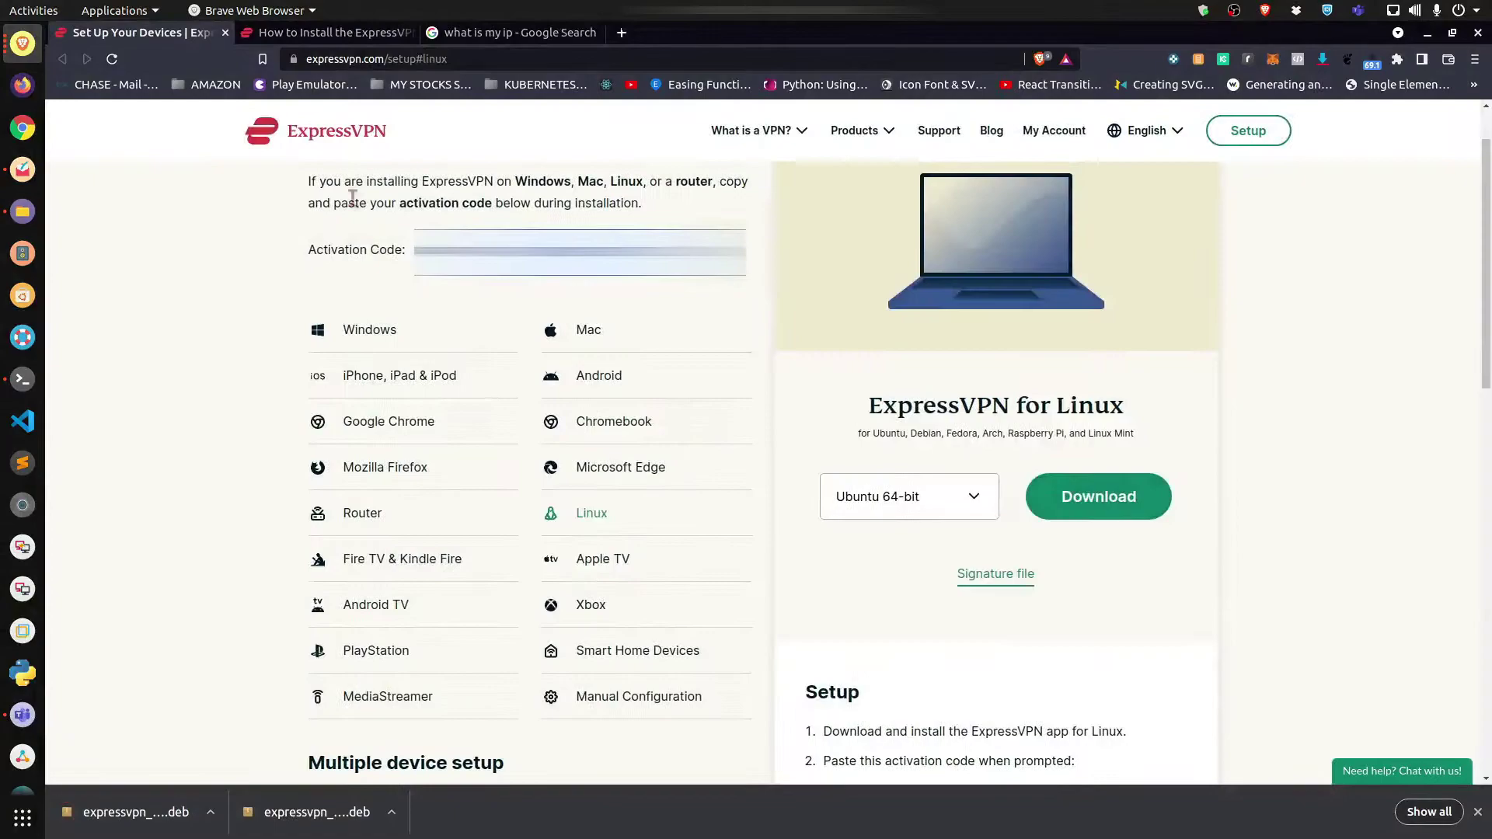
key("ctrl+alt+t")
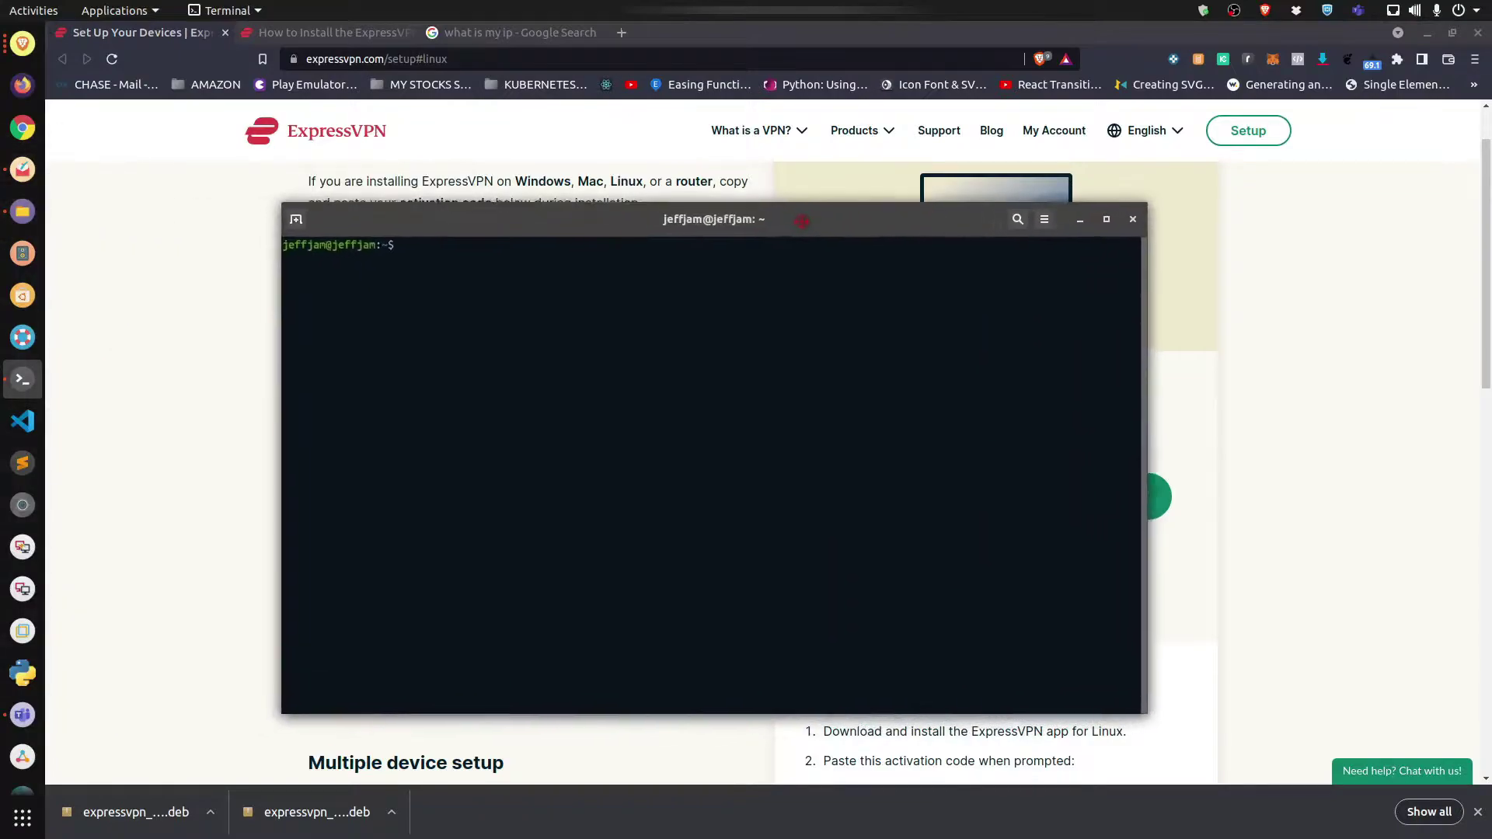
Step: Change into the Downloads folder with cd ./Downloads/
type("cd")
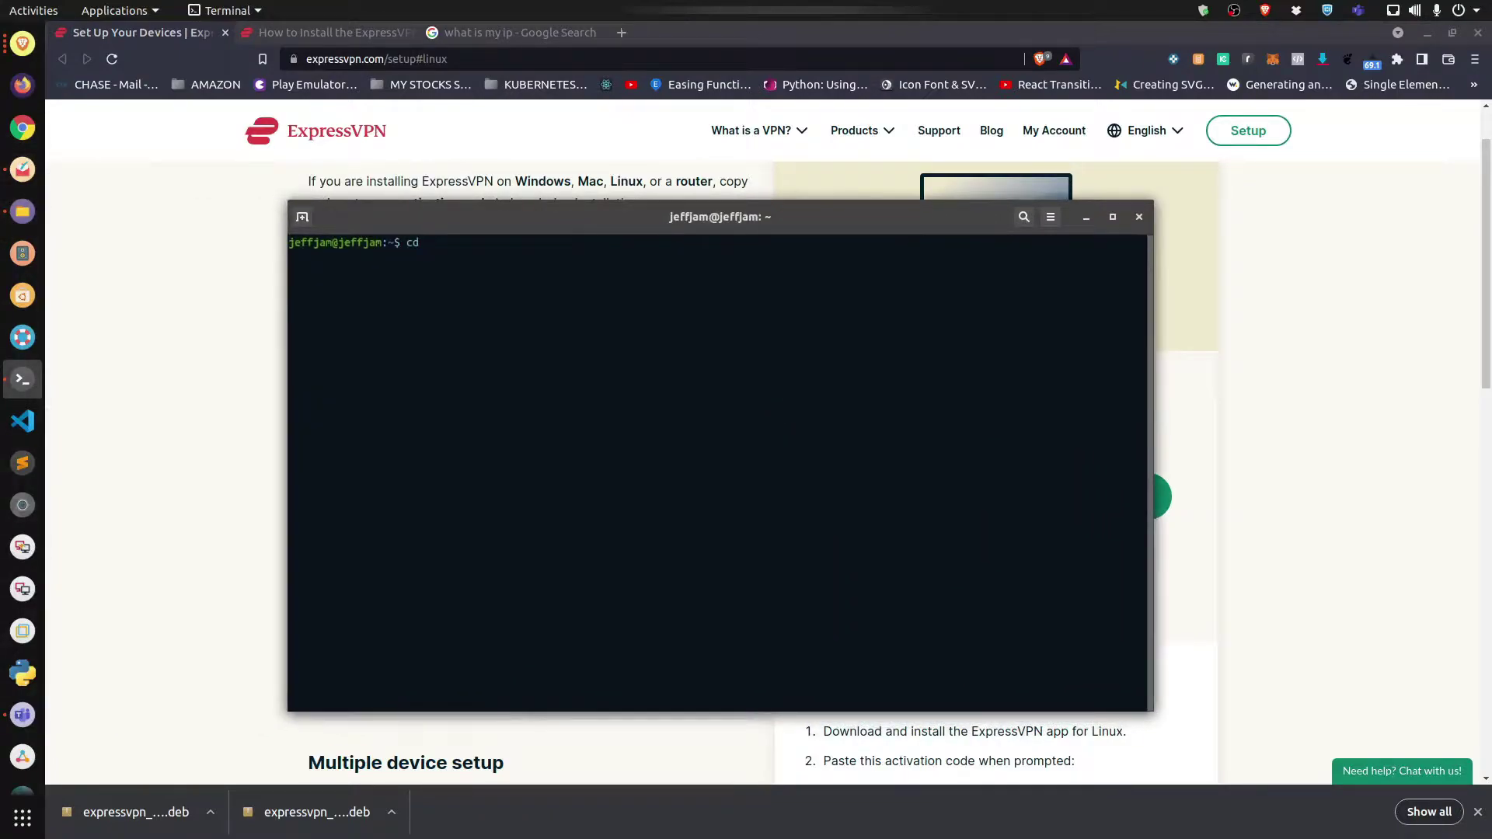
type(" ./Down")
key("Tab")
key("Return")
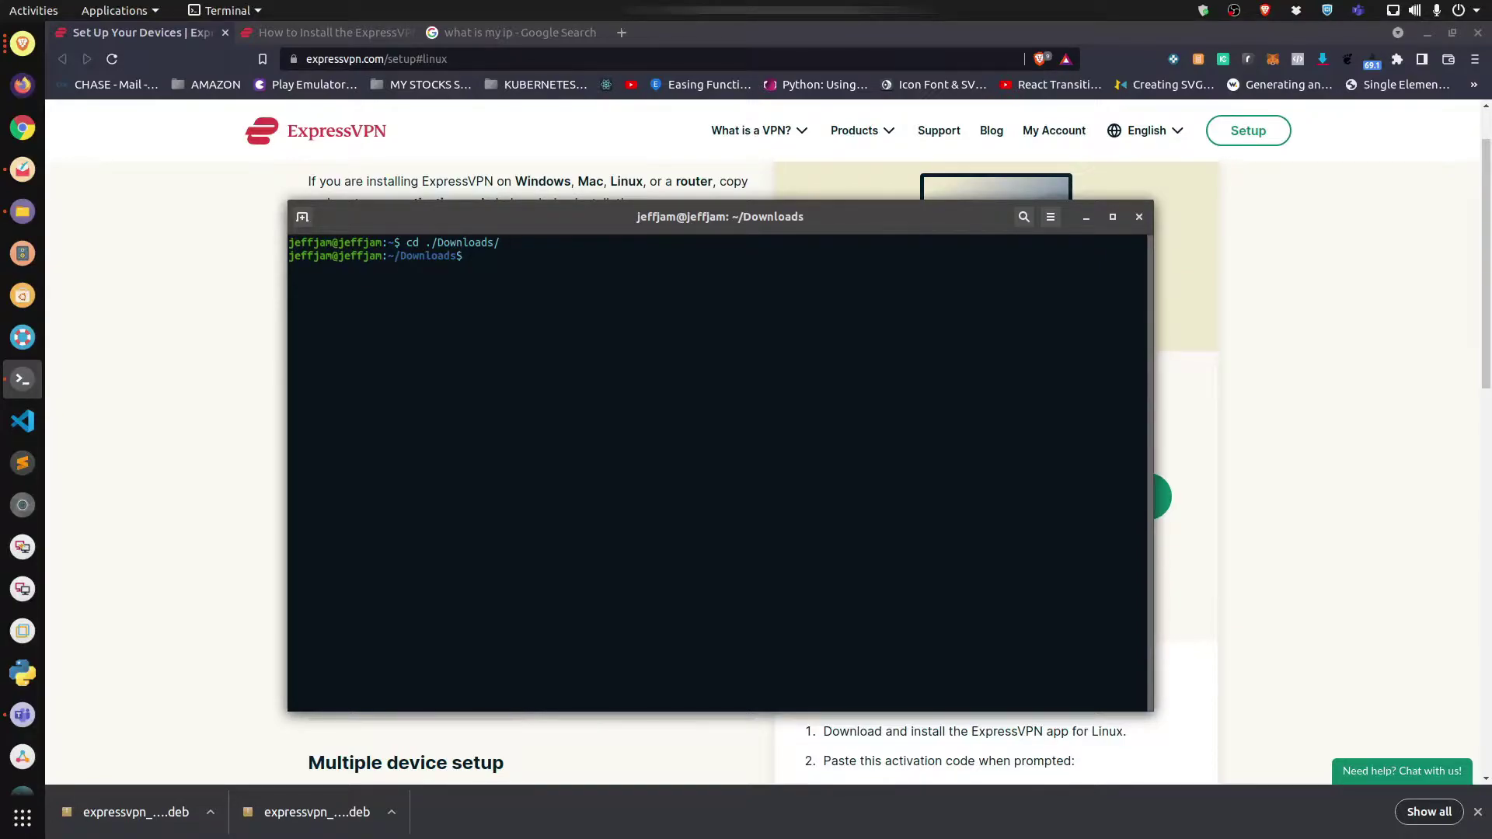
key("alt+Tab")
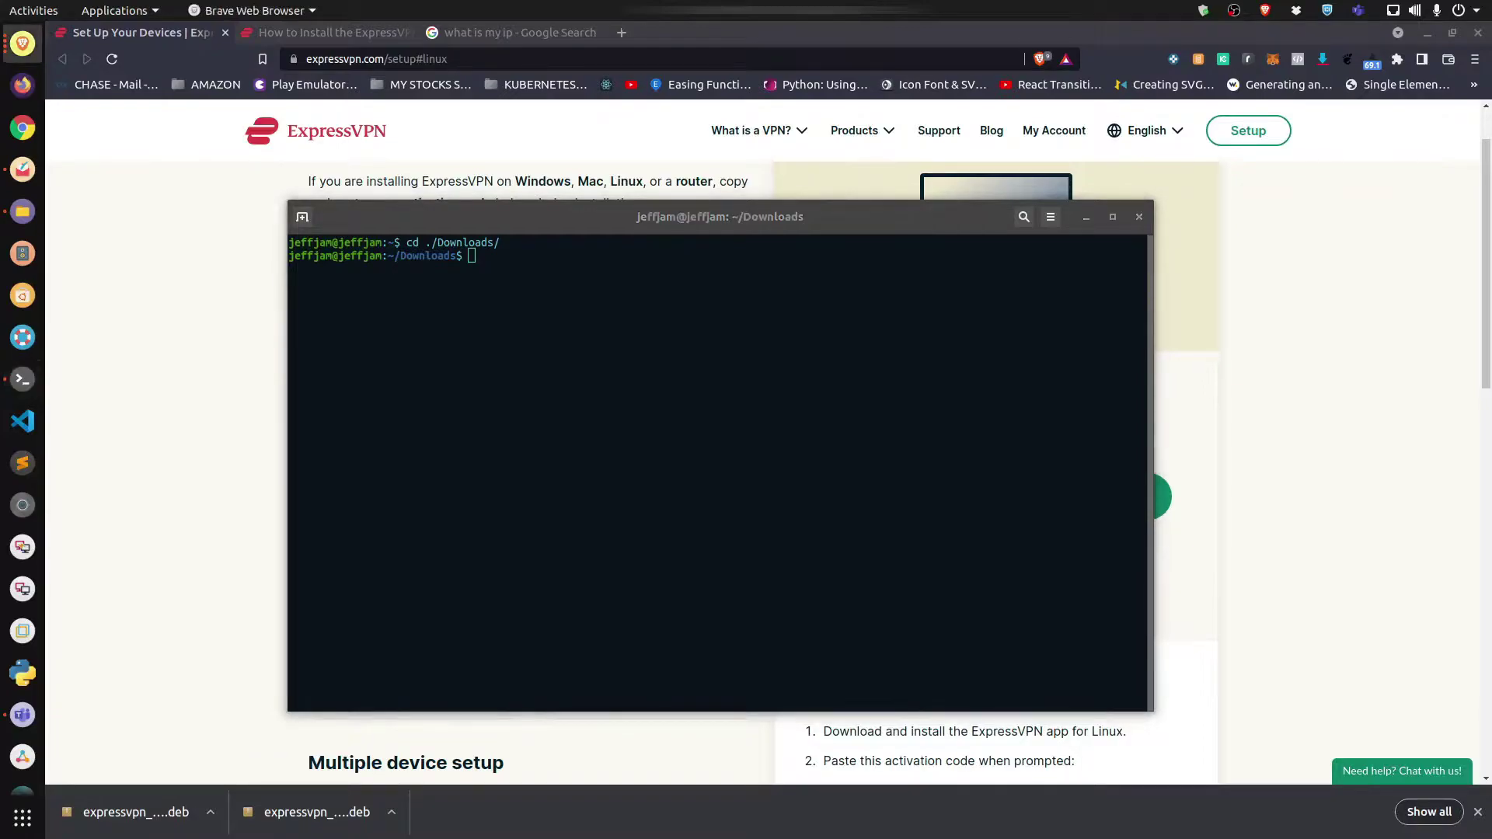
left_click(681, 404)
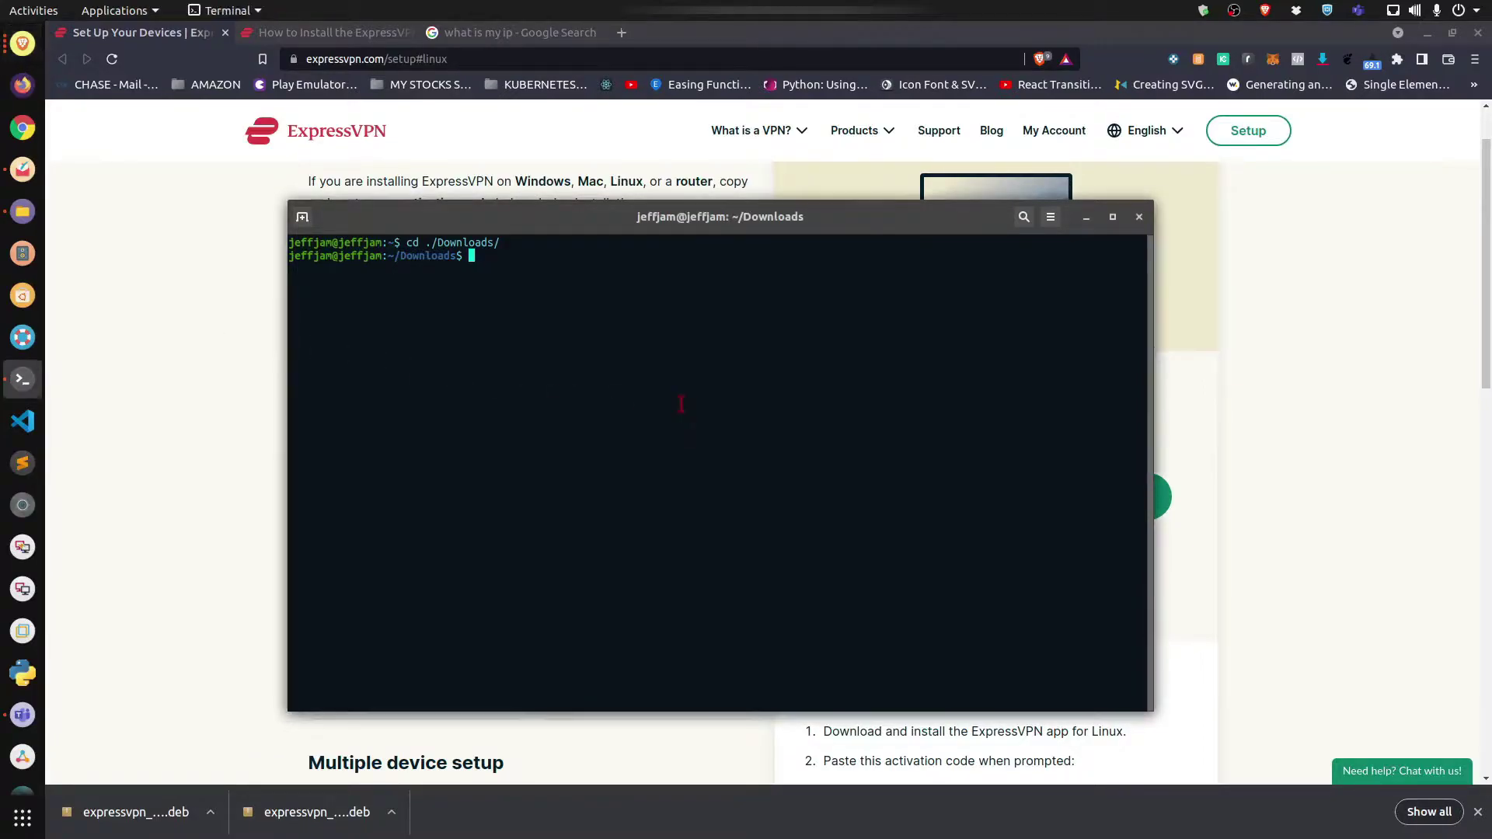
right_click(681, 405)
left_click(709, 454)
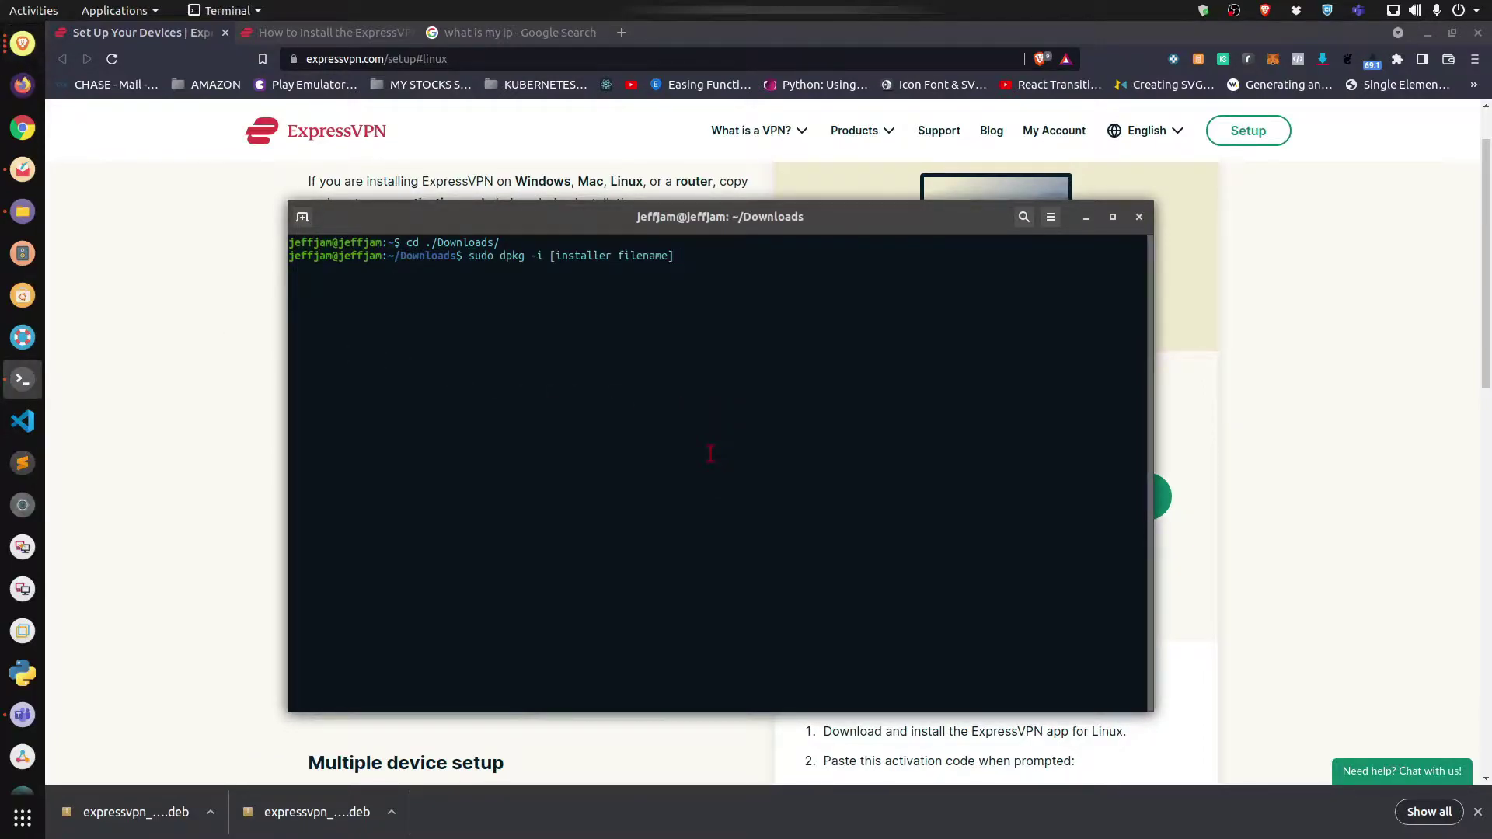
key("BackSpace")
key("BackSpace")
key("BackSpace")
key("BackSpace")
key("BackSpace")
key("BackSpace")
key("BackSpace")
key("BackSpace")
key("BackSpace")
key("BackSpace")
key("BackSpace")
key("BackSpace")
key("BackSpace")
key("BackSpace")
key("BackSpace")
key("BackSpace")
key("BackSpace")
key("BackSpace")
key("BackSpace")
key("BackSpace")
key("BackSpace")
key("BackSpace")
key("BackSpace")
key("BackSpace")
key("BackSpace")
key("BackSpace")
key("BackSpace")
key("BackSpace")
key("BackSpace")
key("BackSpace")
key("BackSpace")
key("BackSpace")
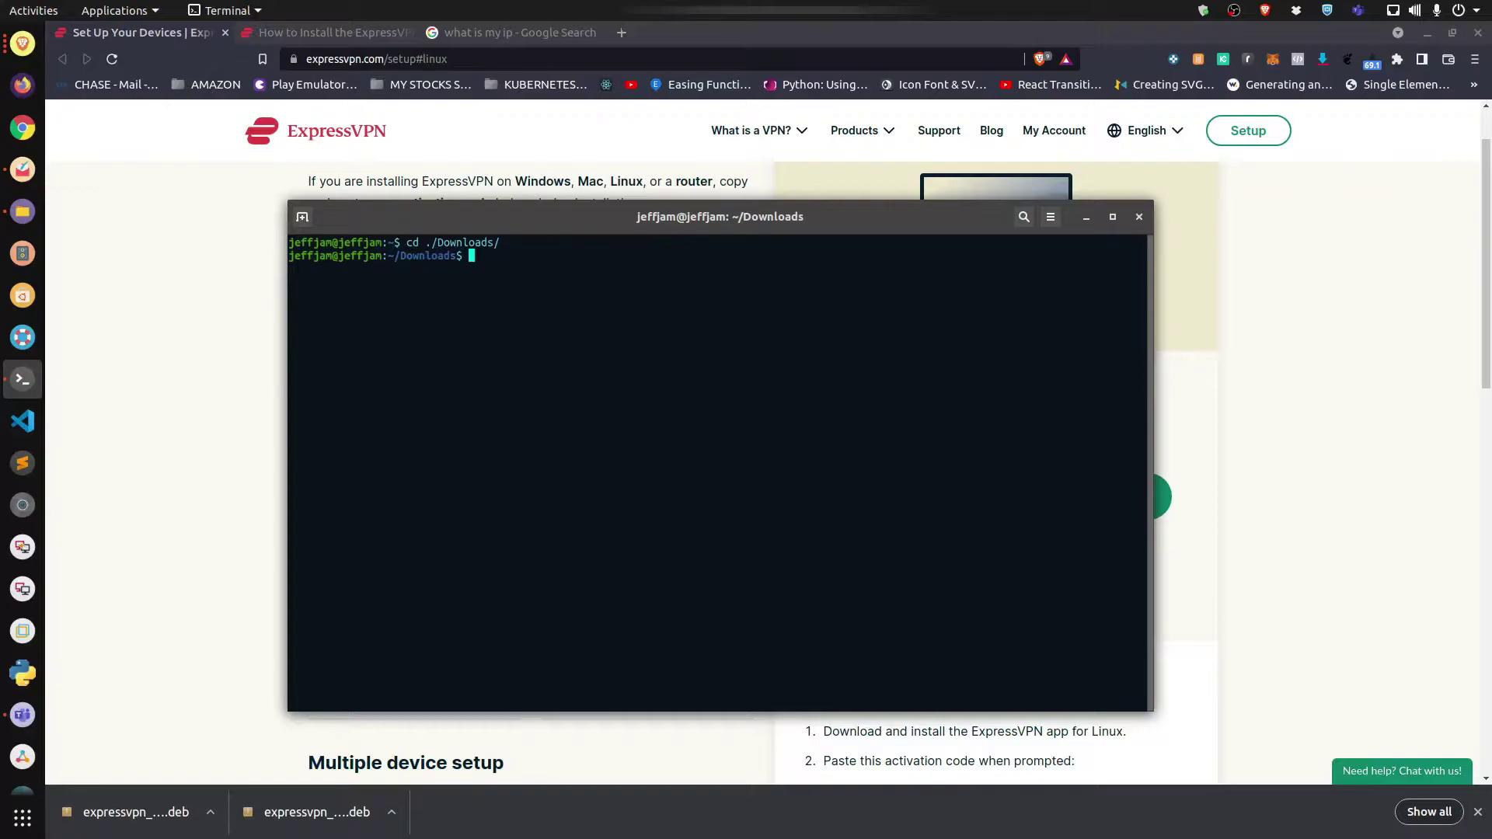
Step: List Downloads, copy the name expressvpn_3.16.0.4-1_amd64.deb, and clear the screen
type("ls")
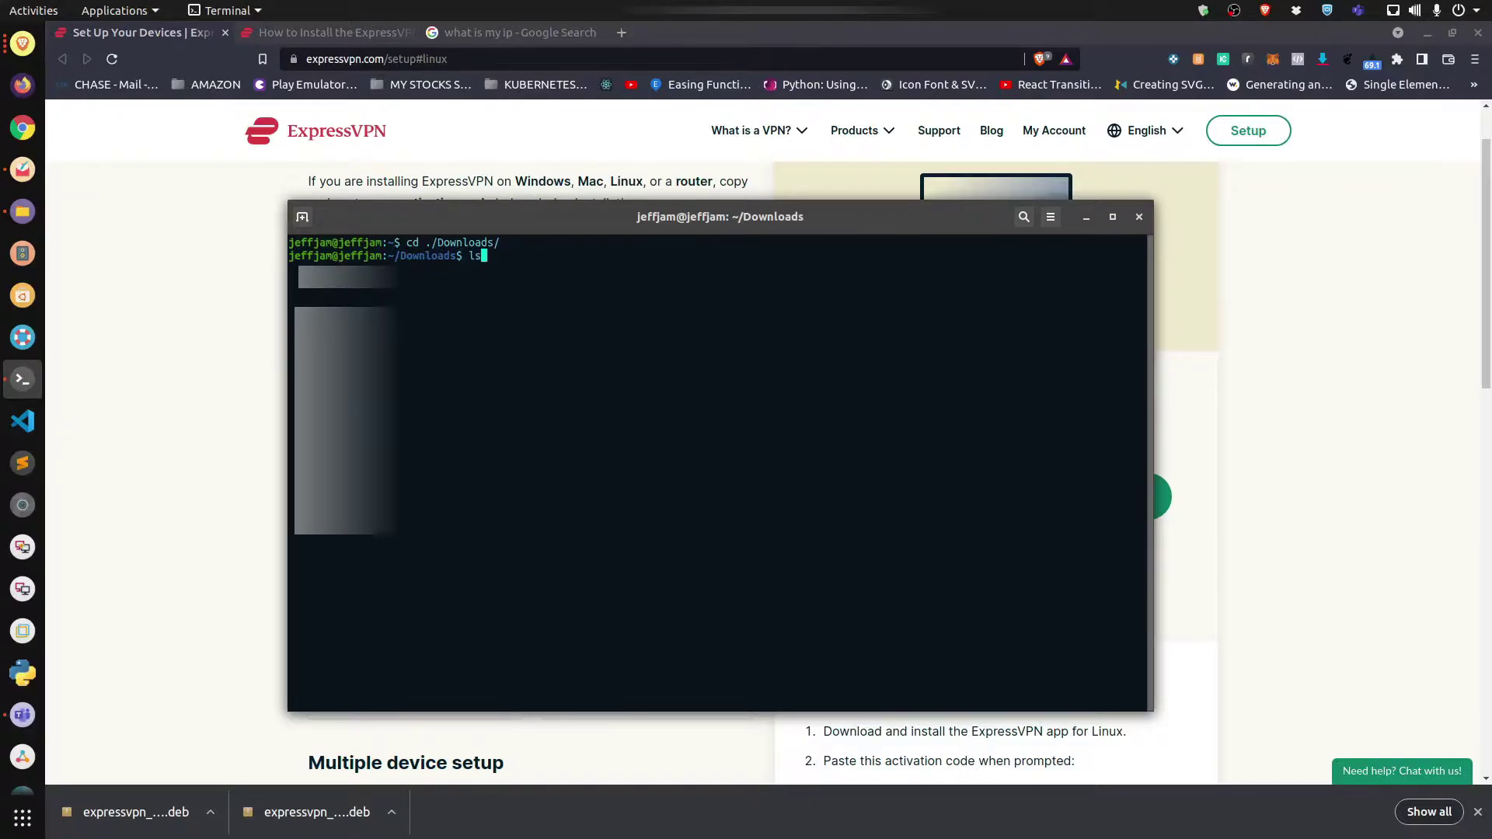
key("Return")
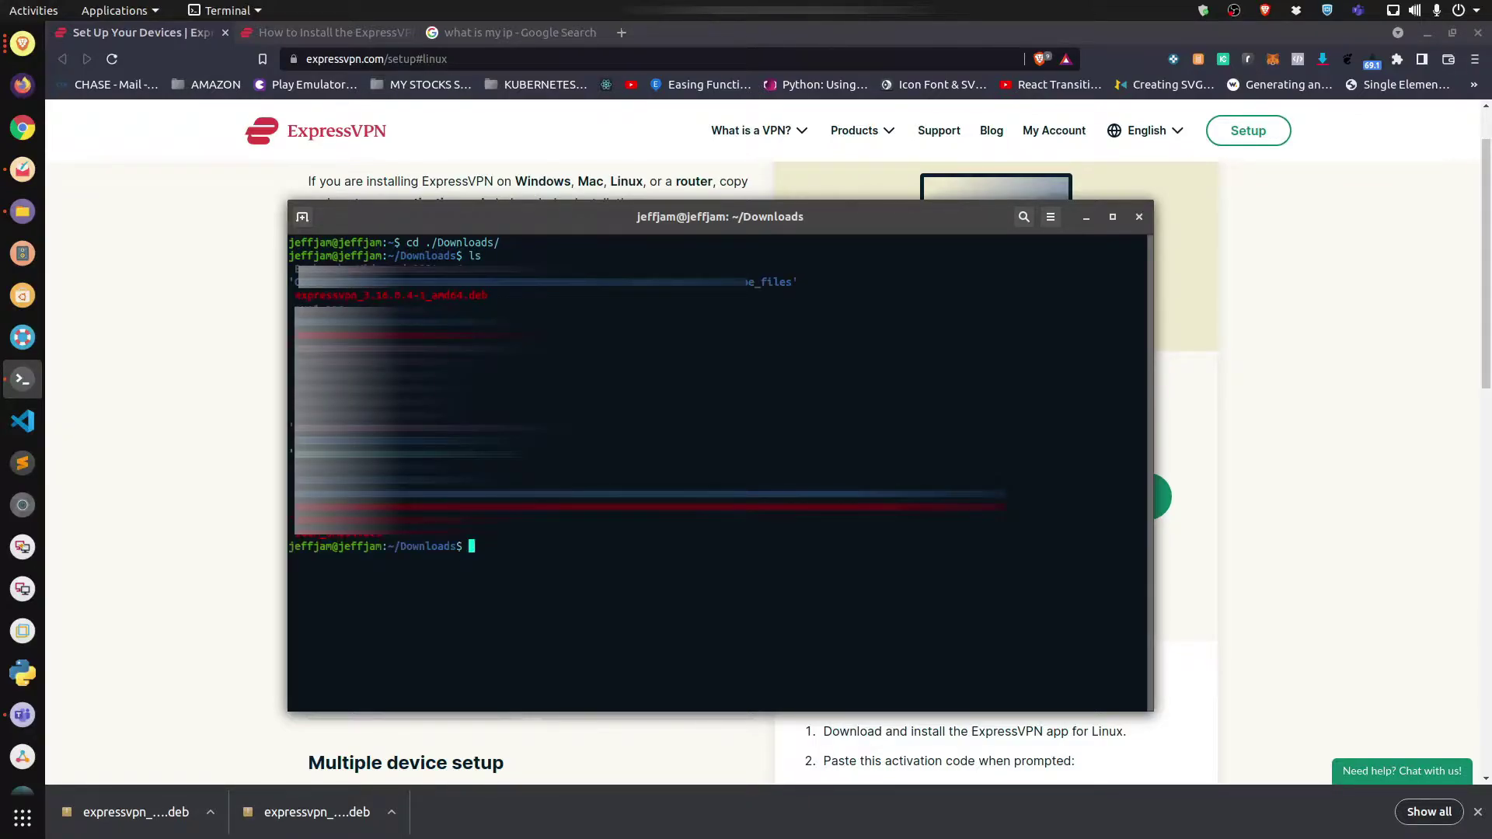
left_click_drag(492, 300, 300, 296)
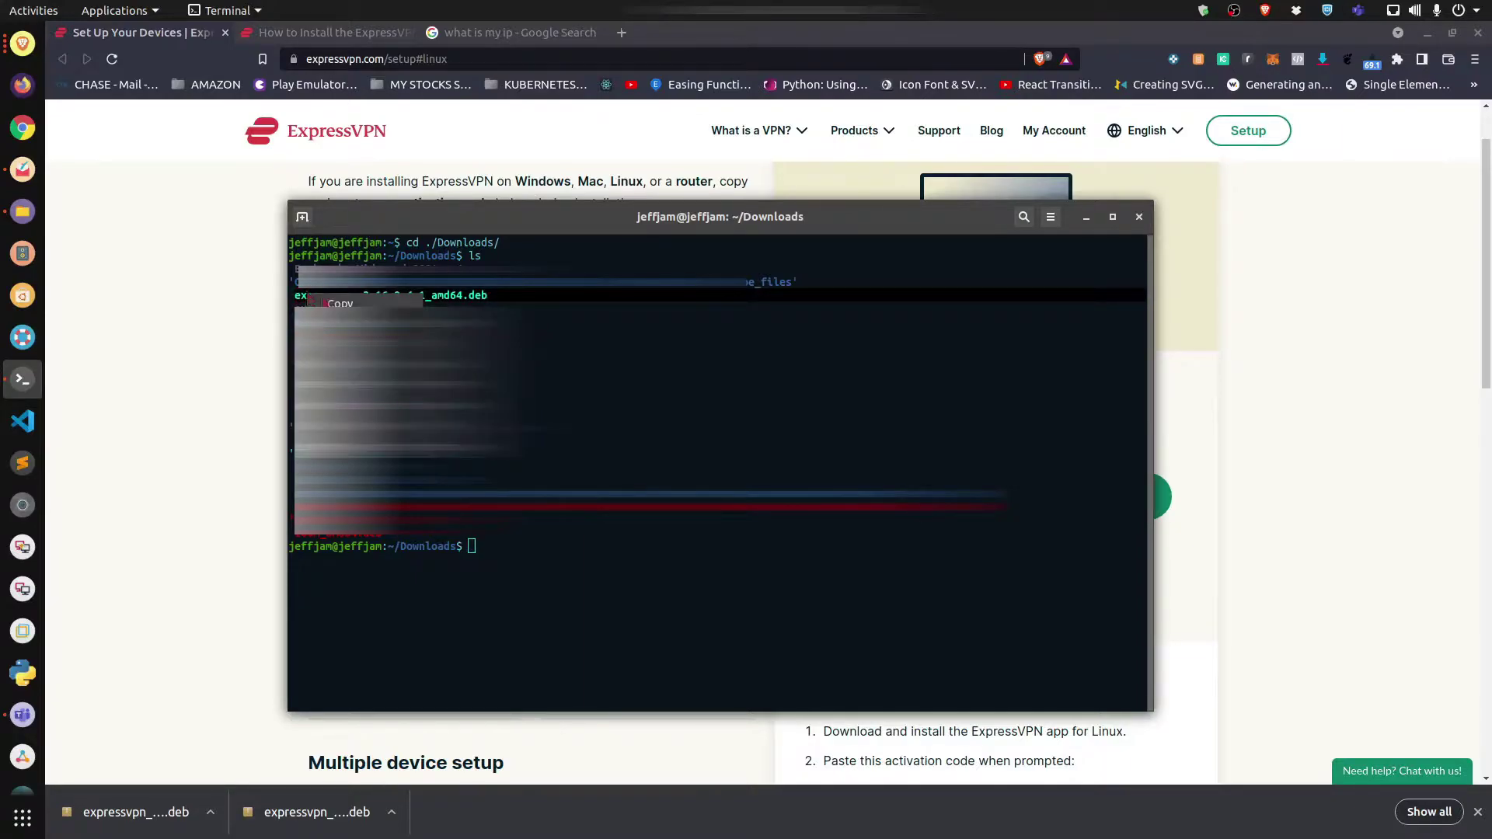
left_click(603, 581)
type("clear")
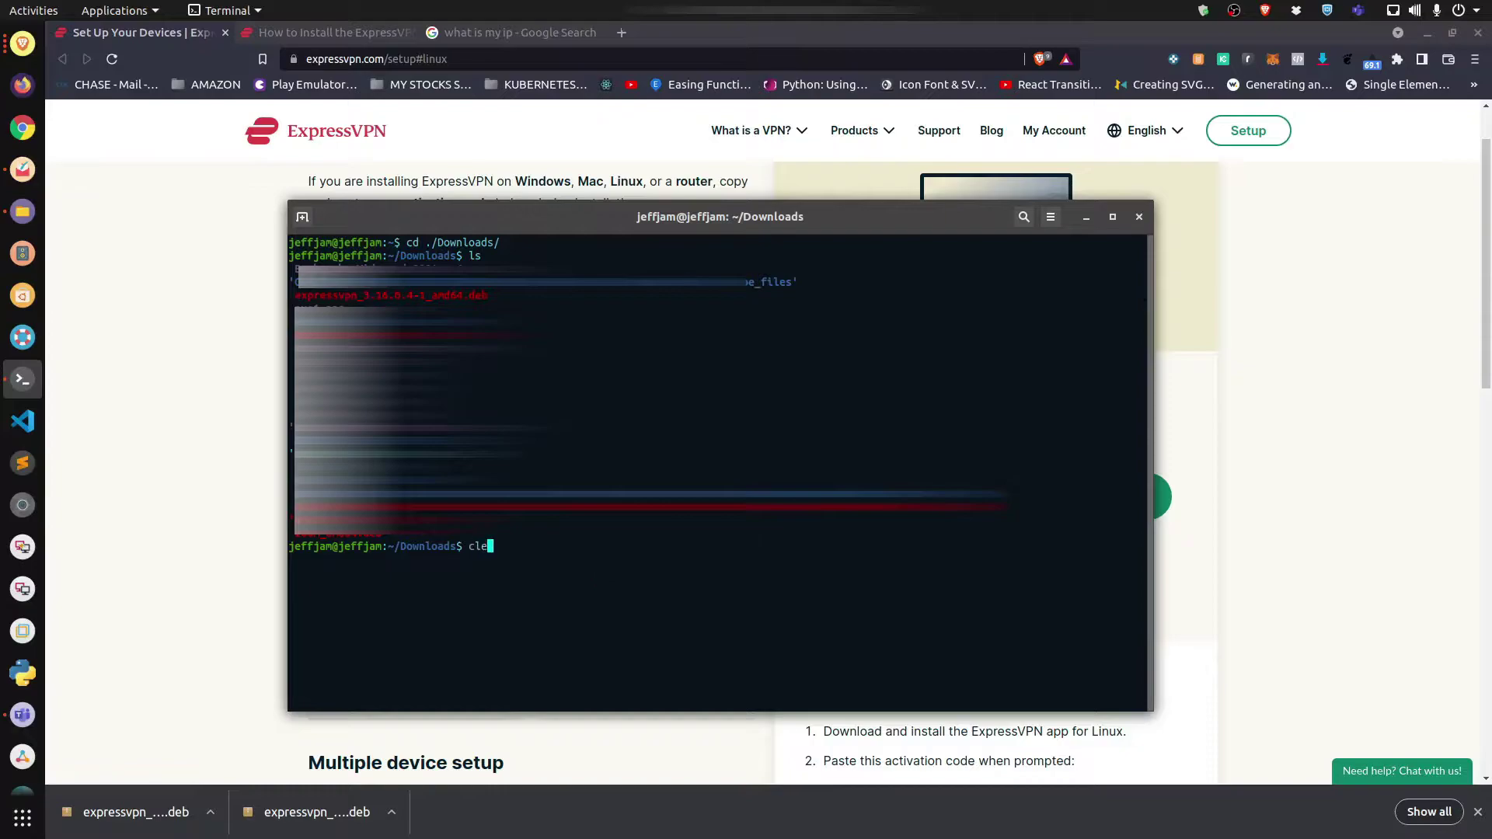
key("Return")
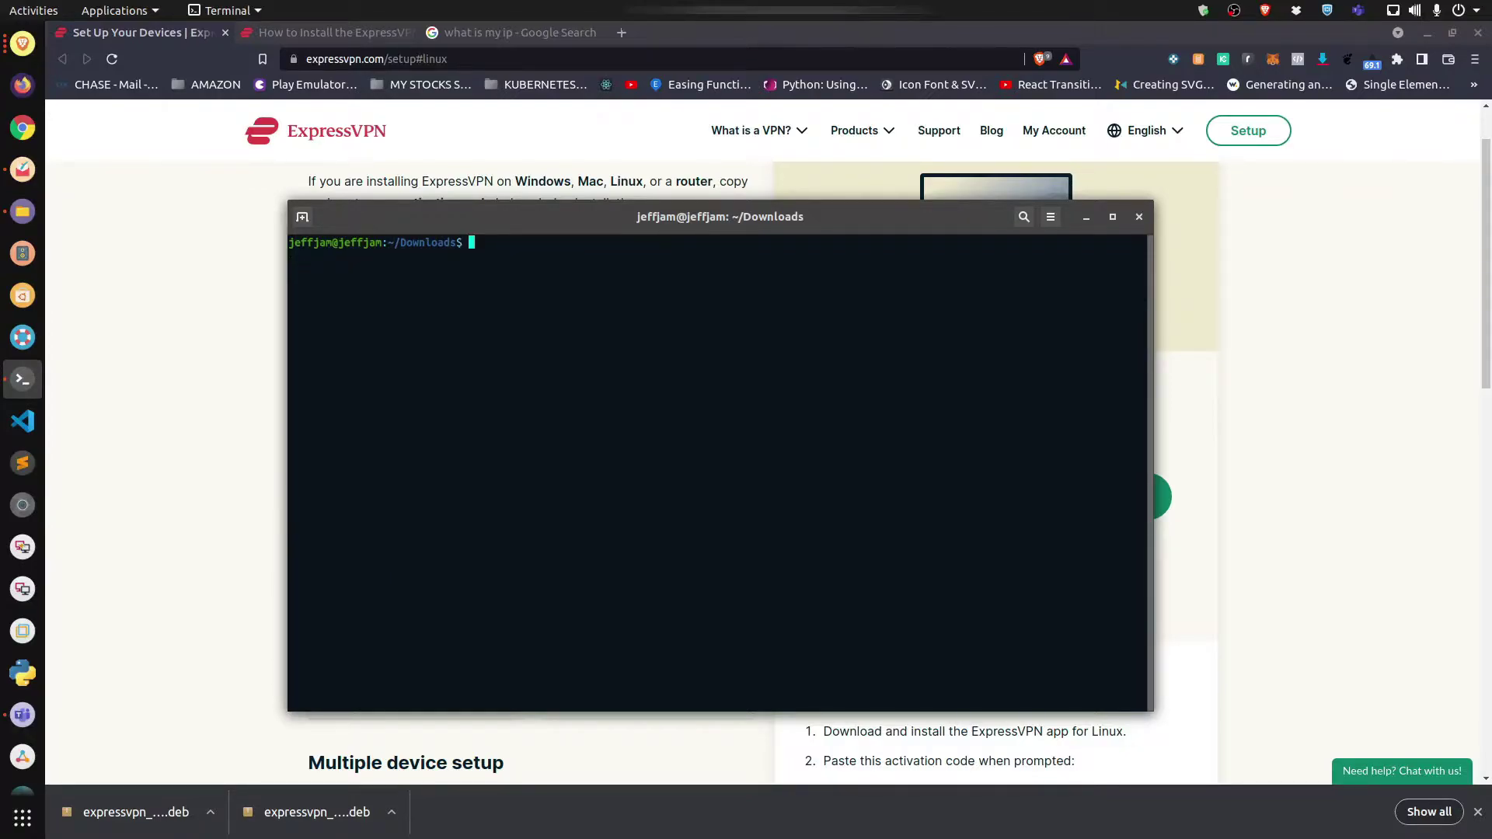
Step: Install the package with sudo dpkg -i expressvpn_3.16.0.4-1_amd64.deb
type("sudo dpkg -i")
right_click(651, 312)
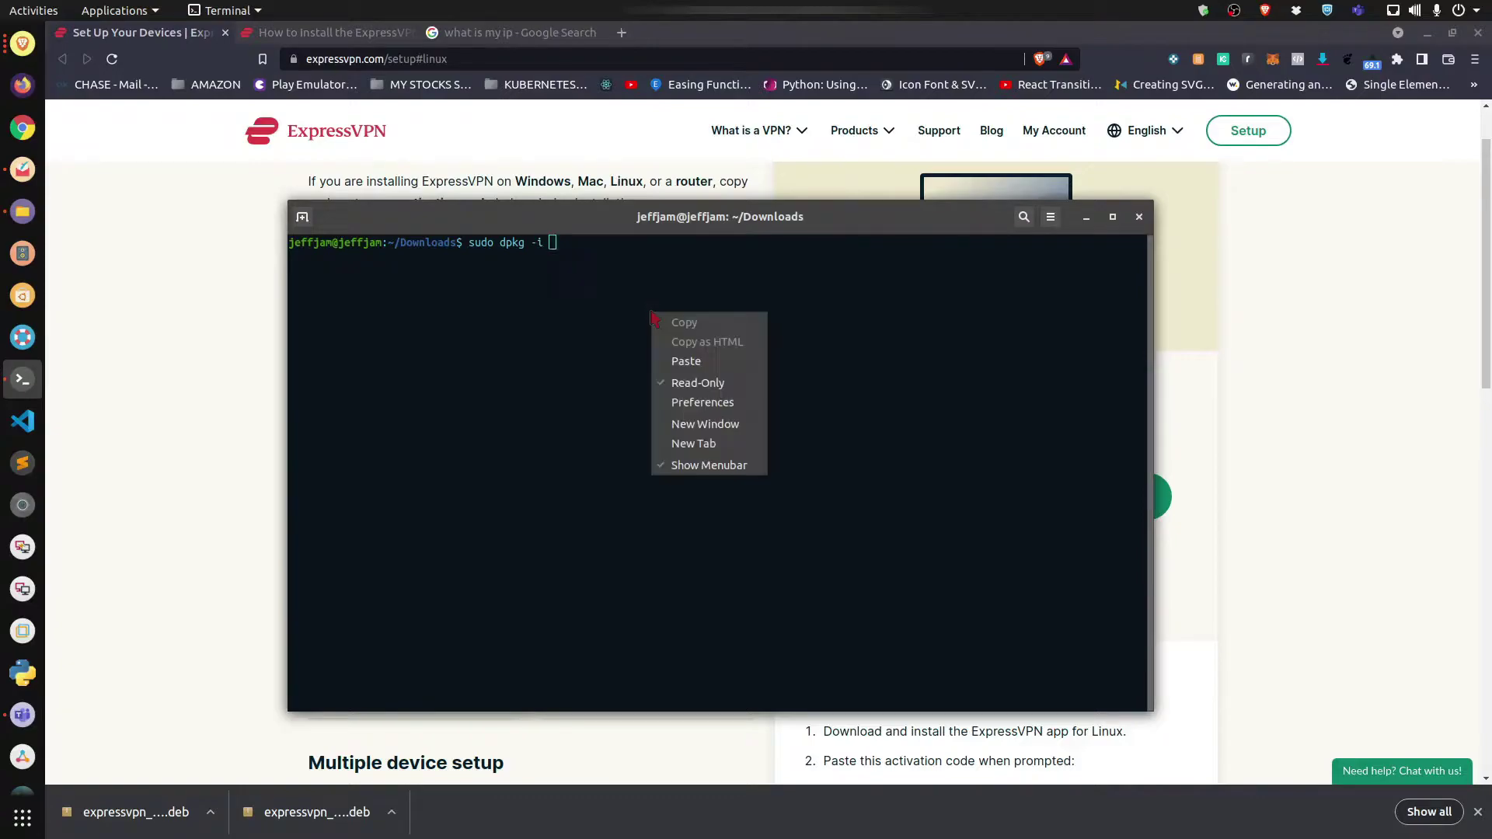
left_click(685, 361)
key("Return")
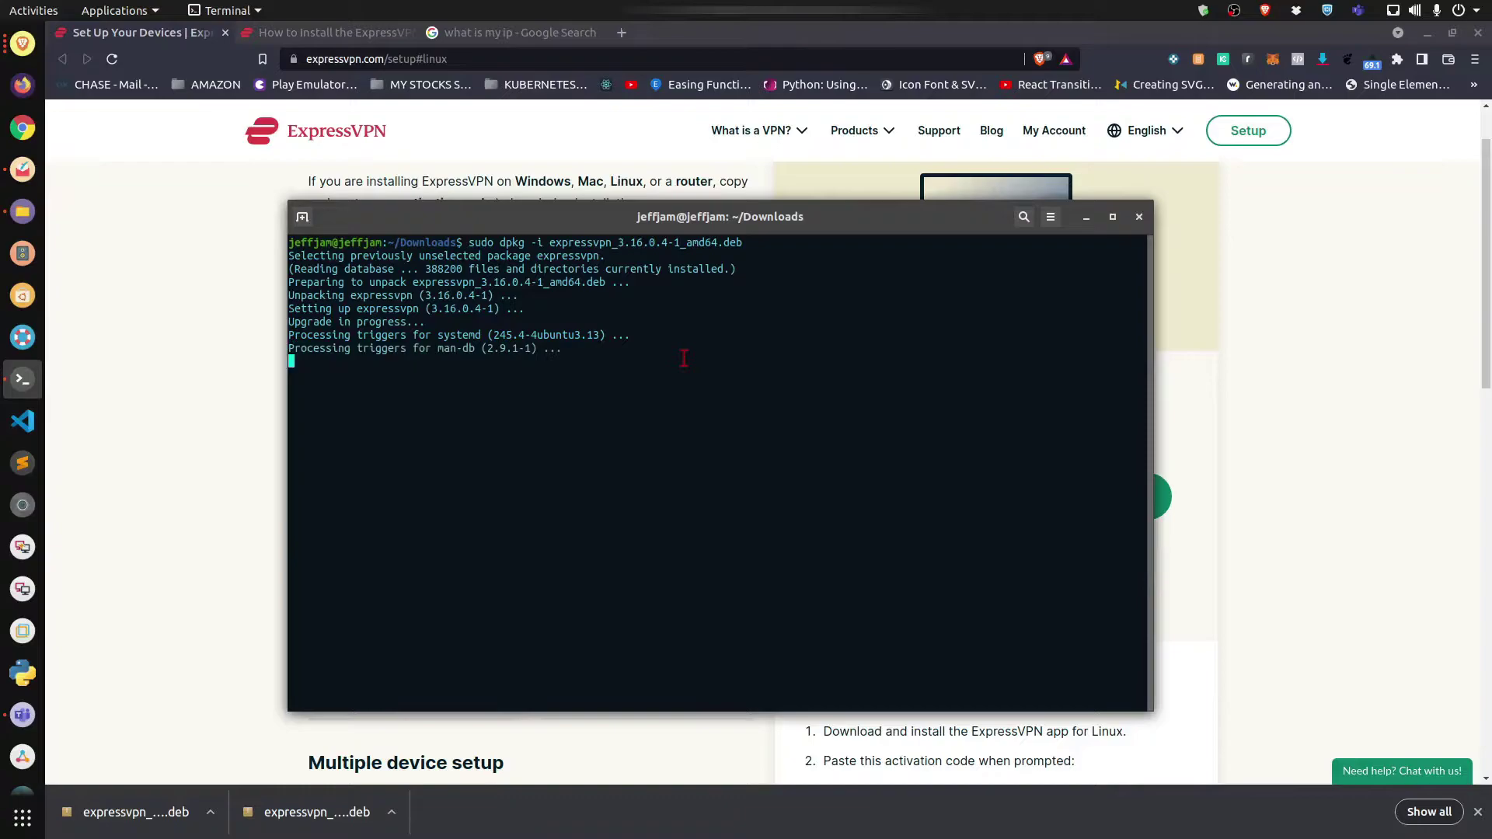
left_click_drag(746, 220, 679, 234)
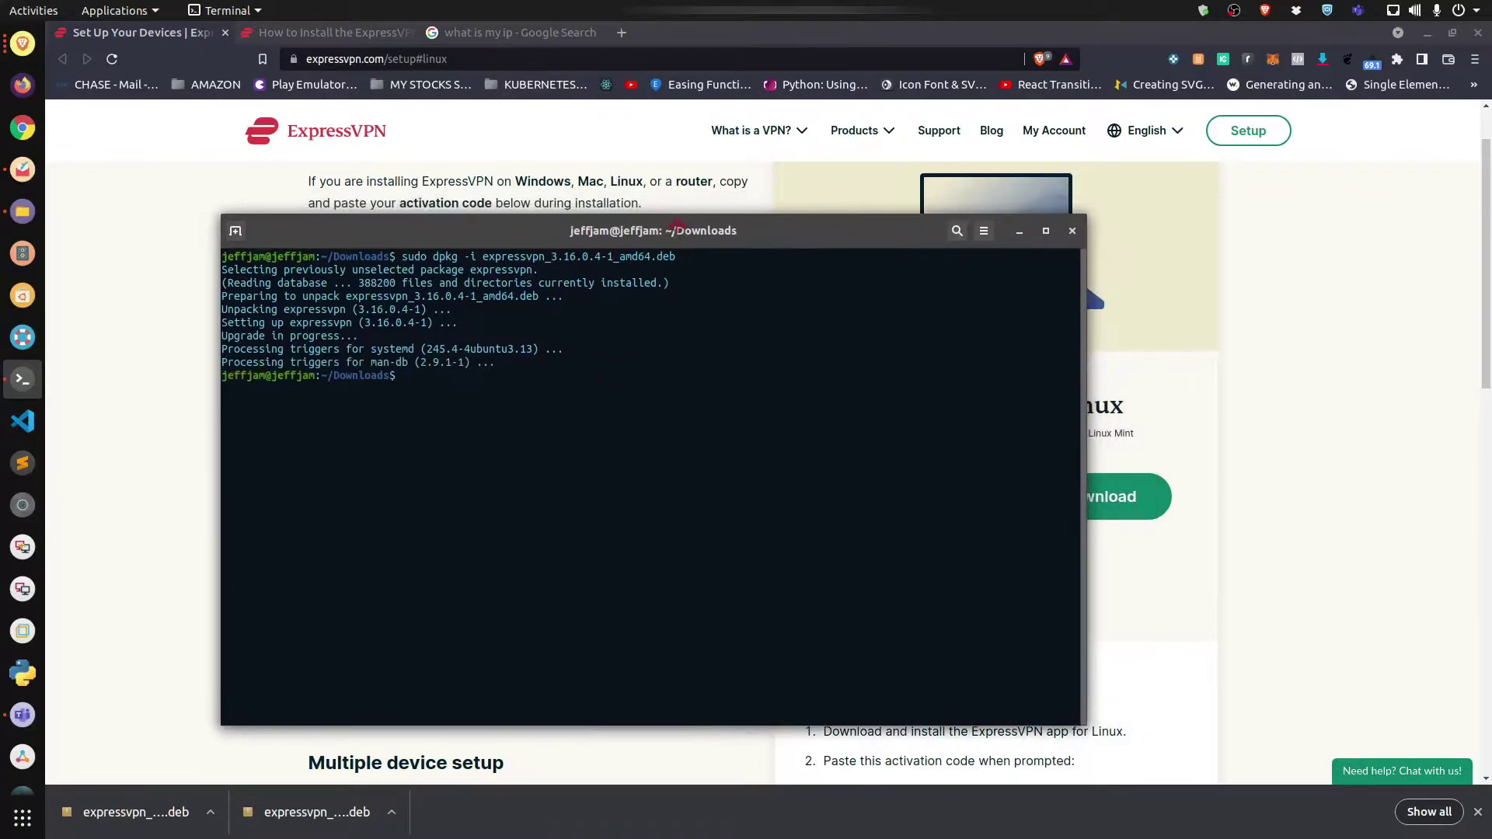
Step: Return to the home folder with cd and begin typing the expressvpn command
type("cd")
key("Return")
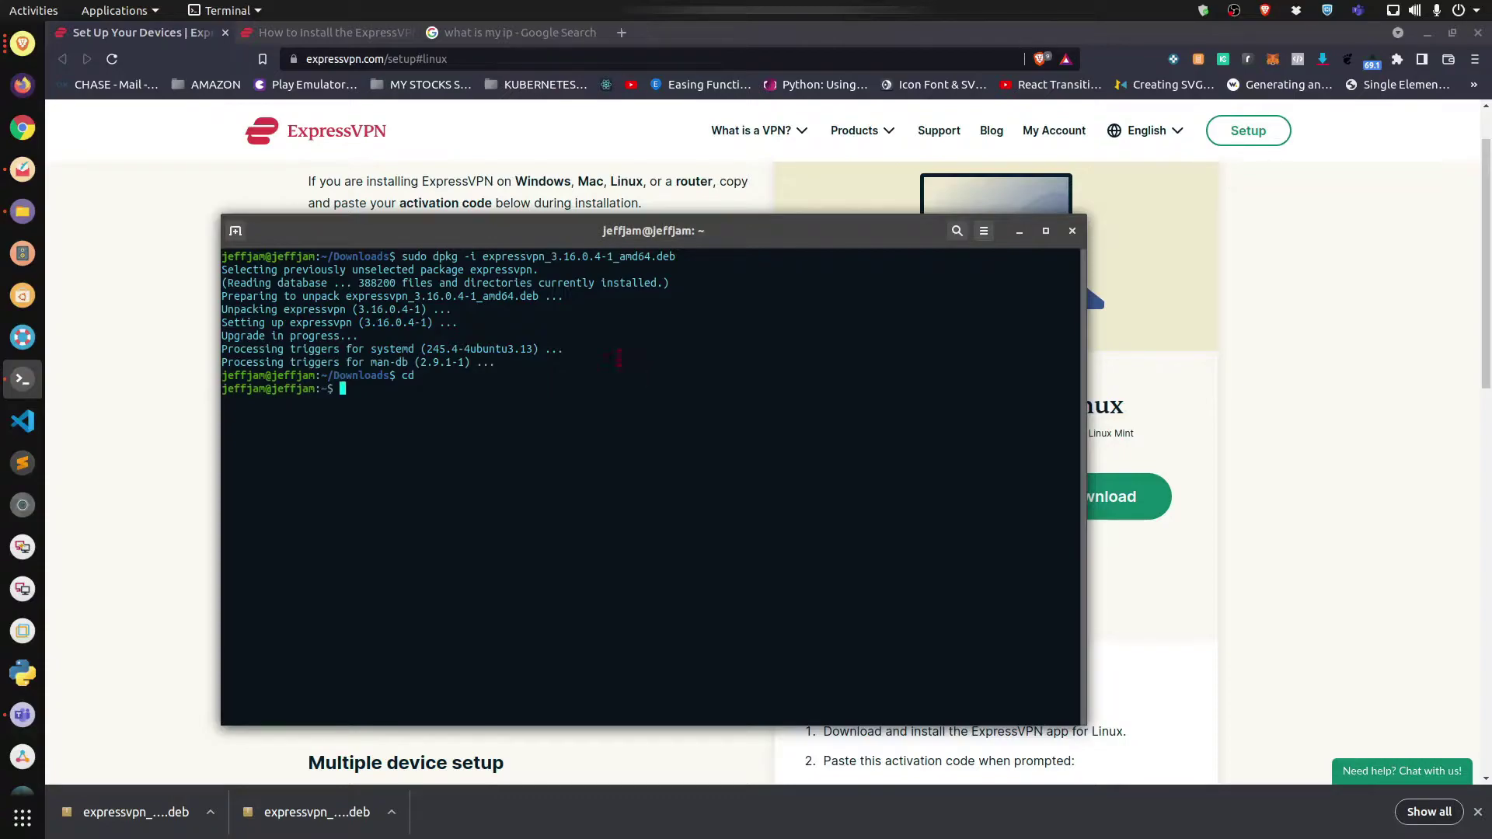
left_click_drag(862, 237, 962, 313)
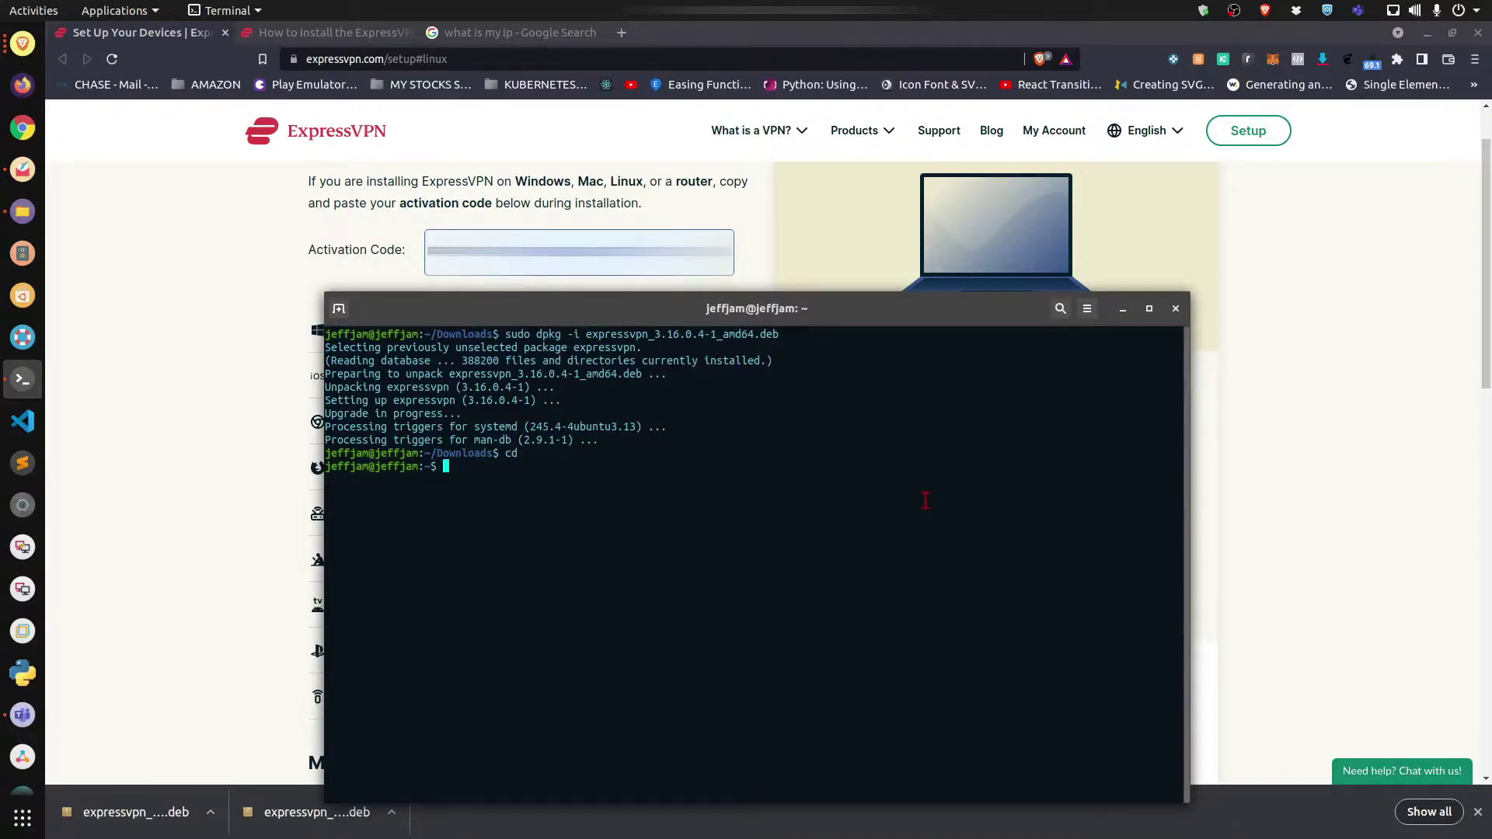
type("expressvpn")
Step: Hide the terminal and copy the activation code from the setup page
key("super+h")
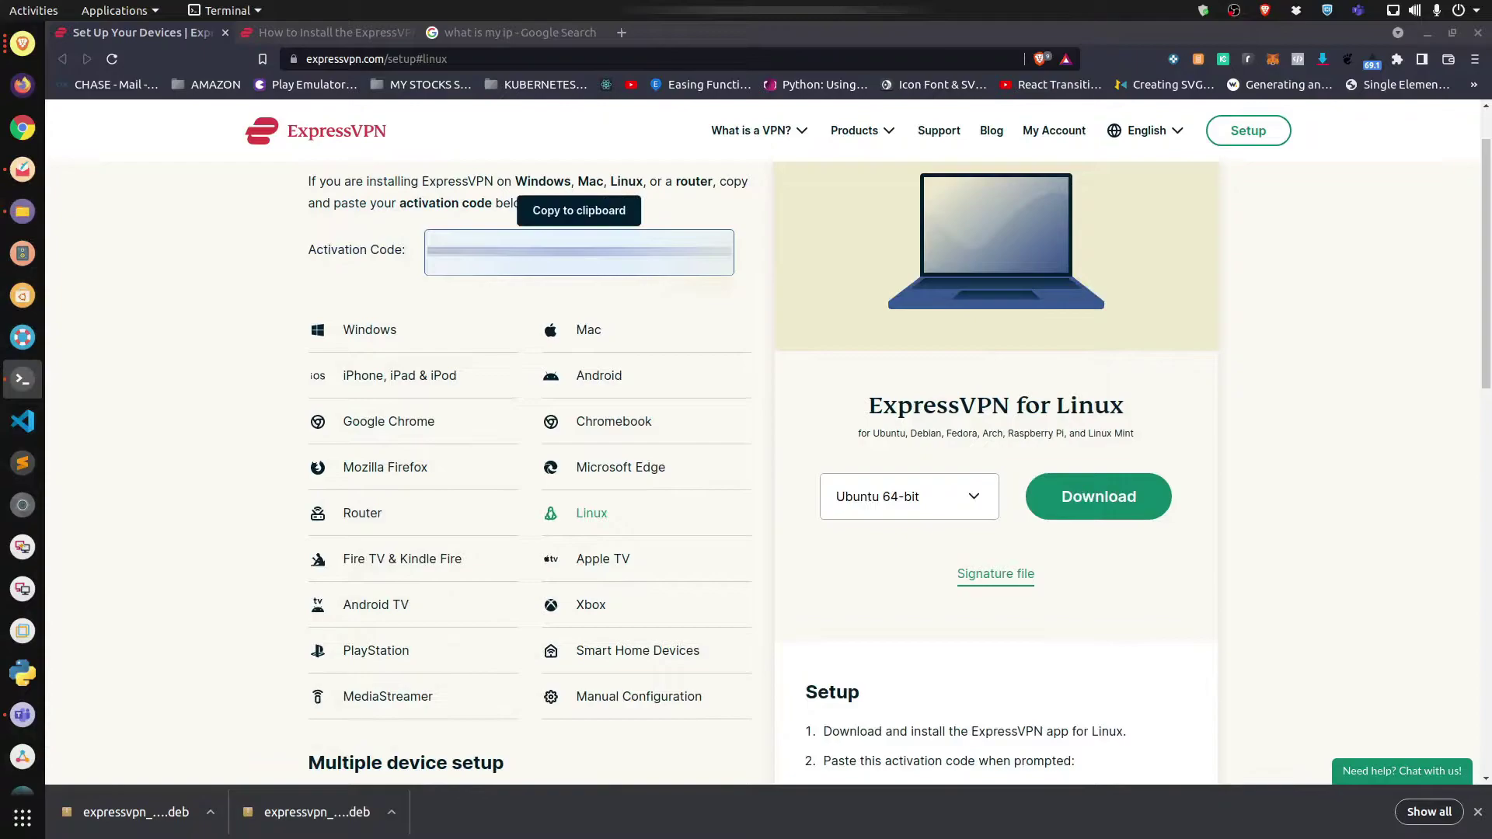
left_click(423, 271)
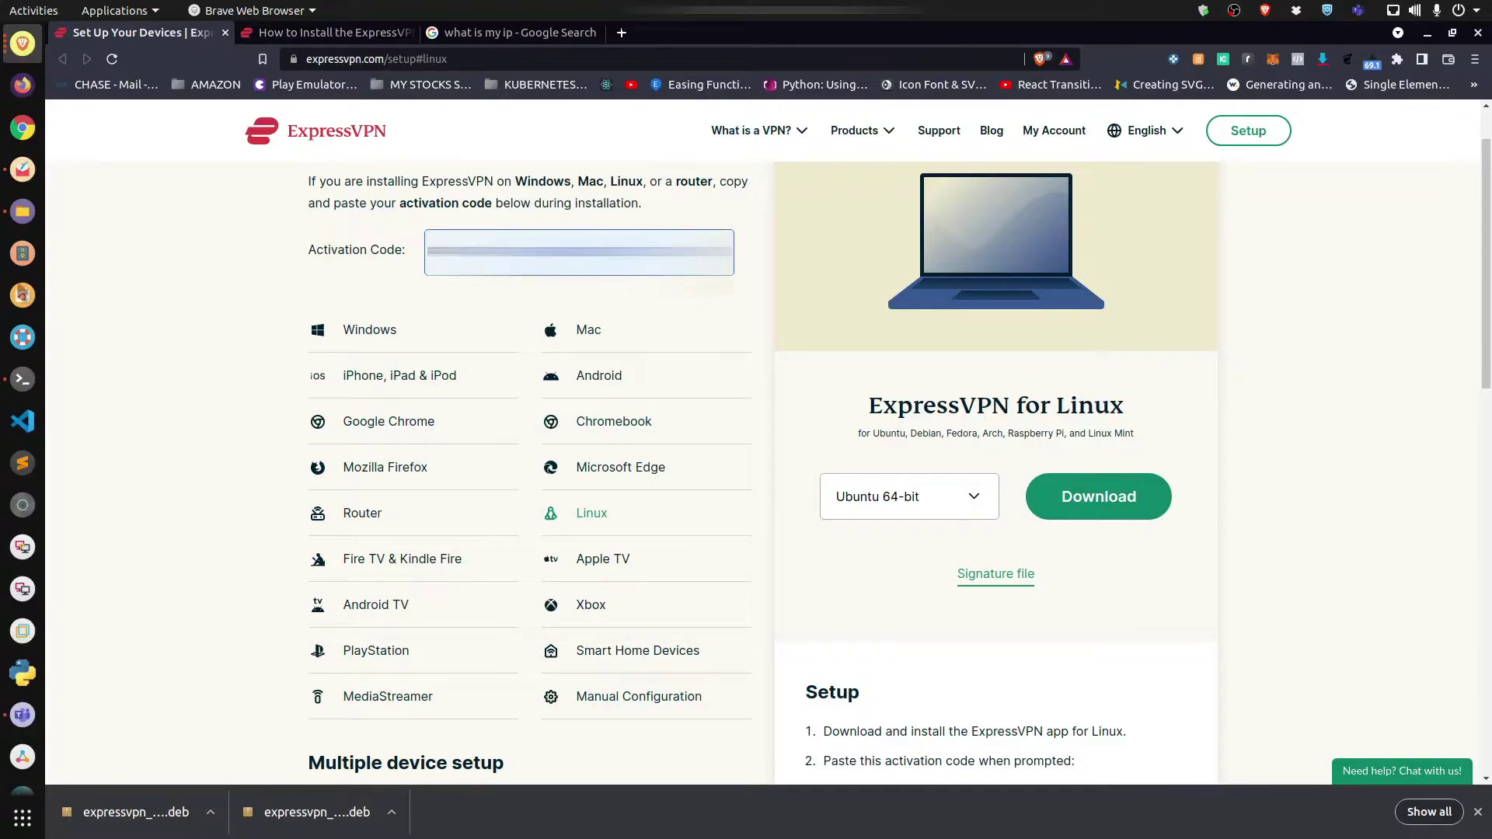
Step: Run expressvpn activate and answer y to log out of the previous account
key("alt+Tab")
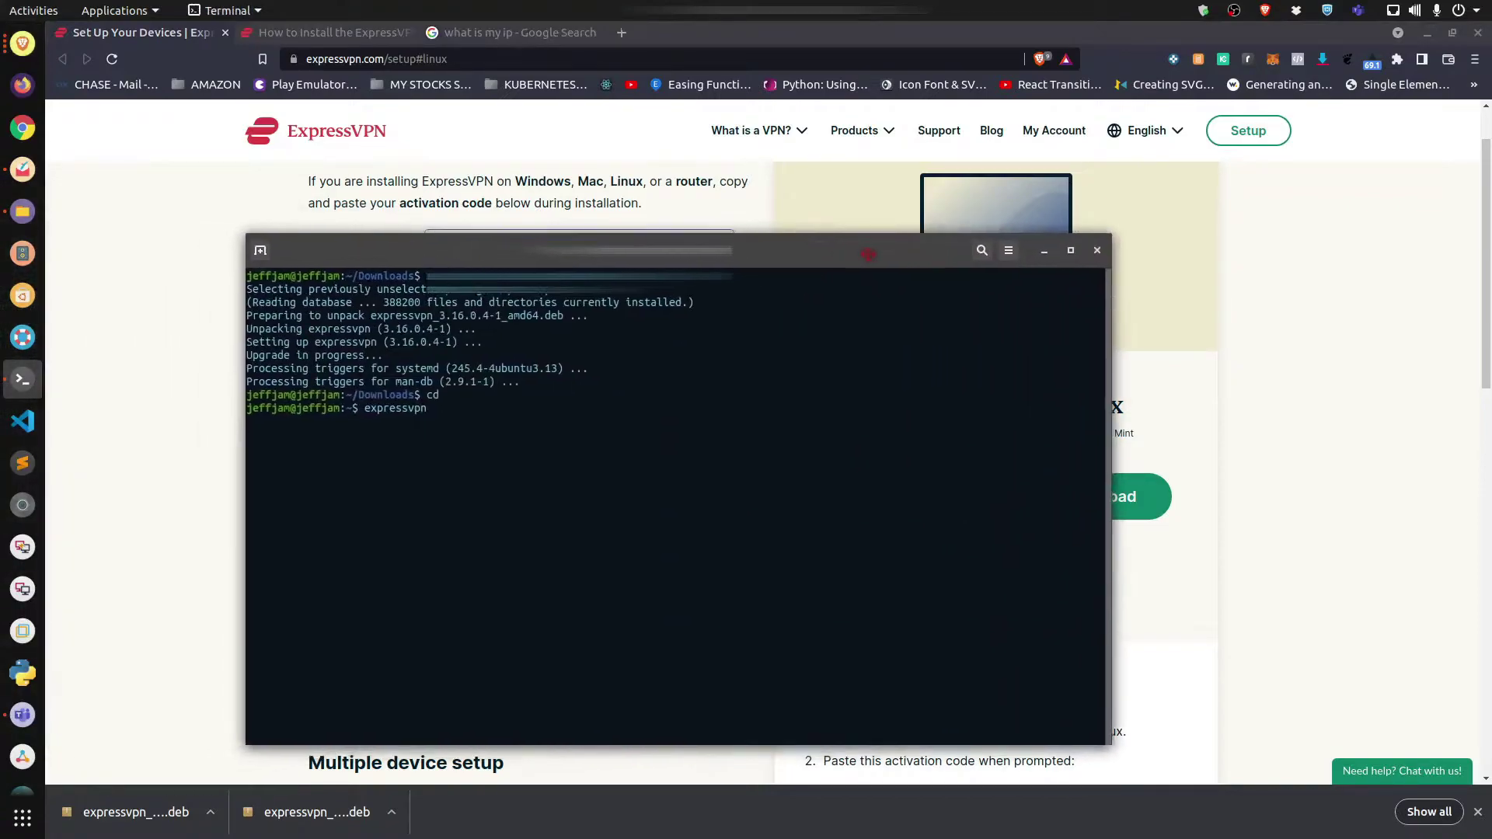
type("ac")
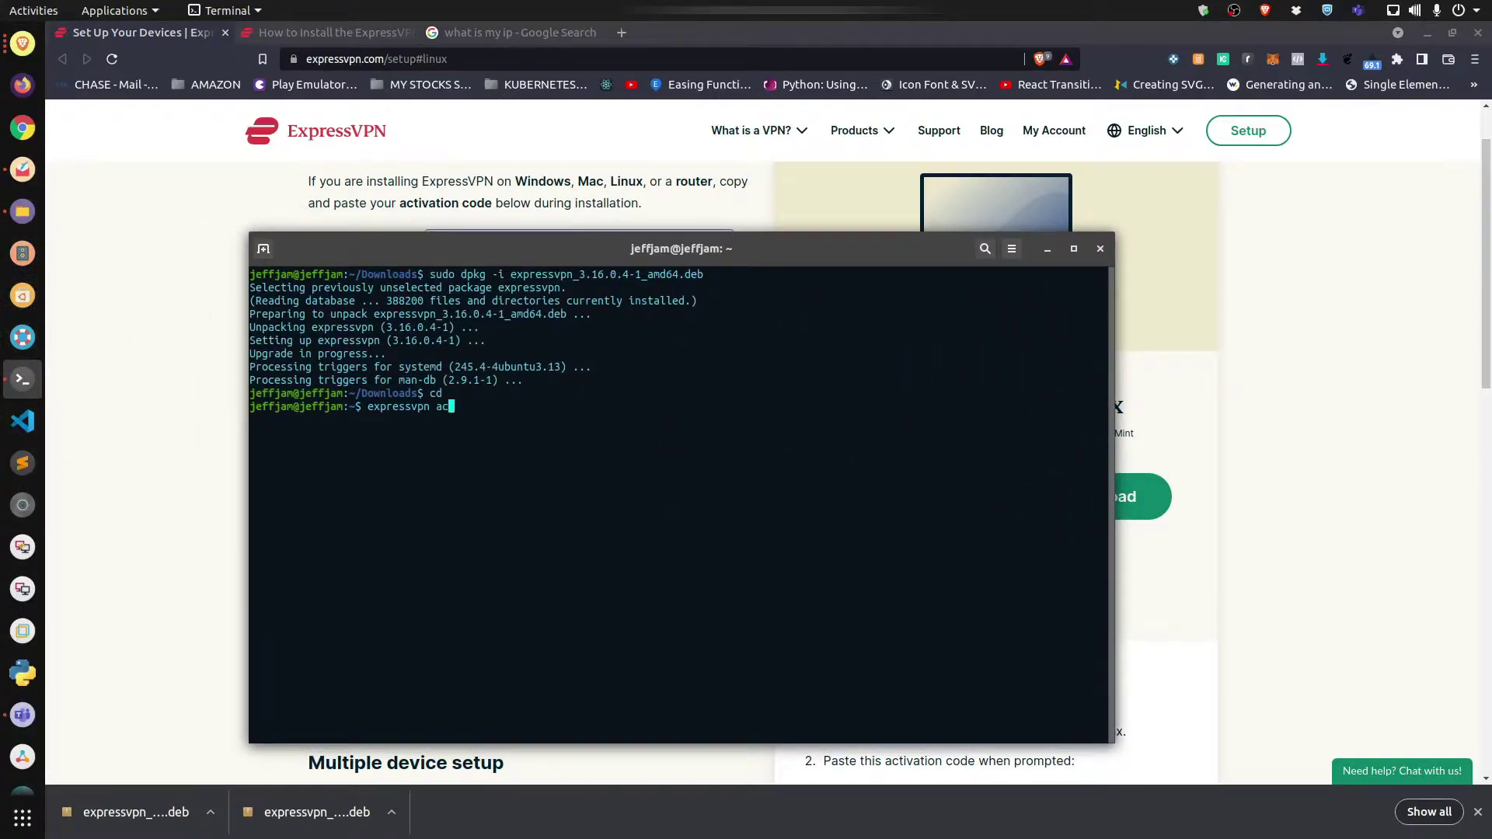
type("tivate")
key("Return")
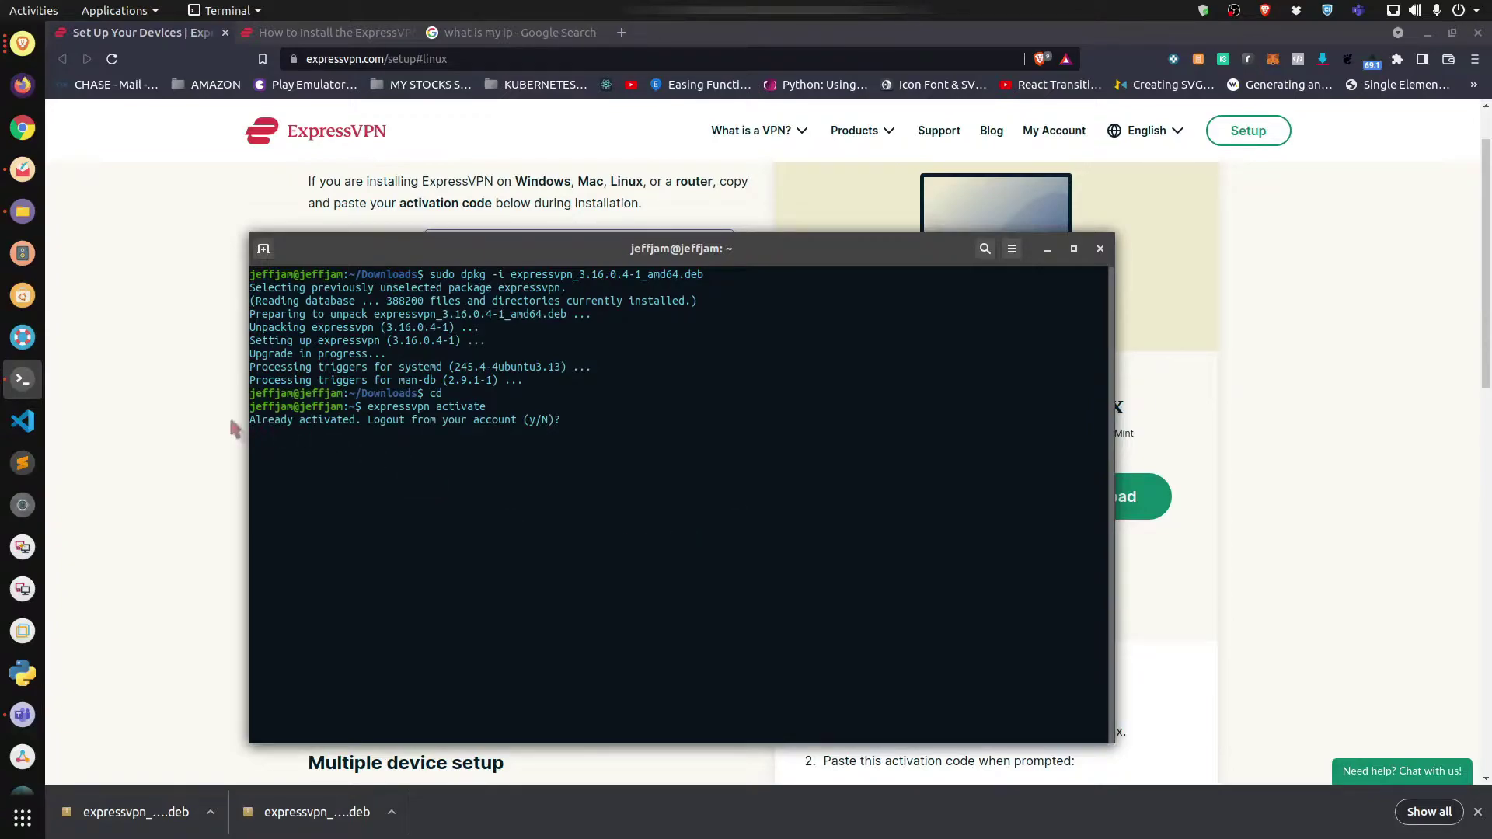
left_click_drag(255, 420, 568, 417)
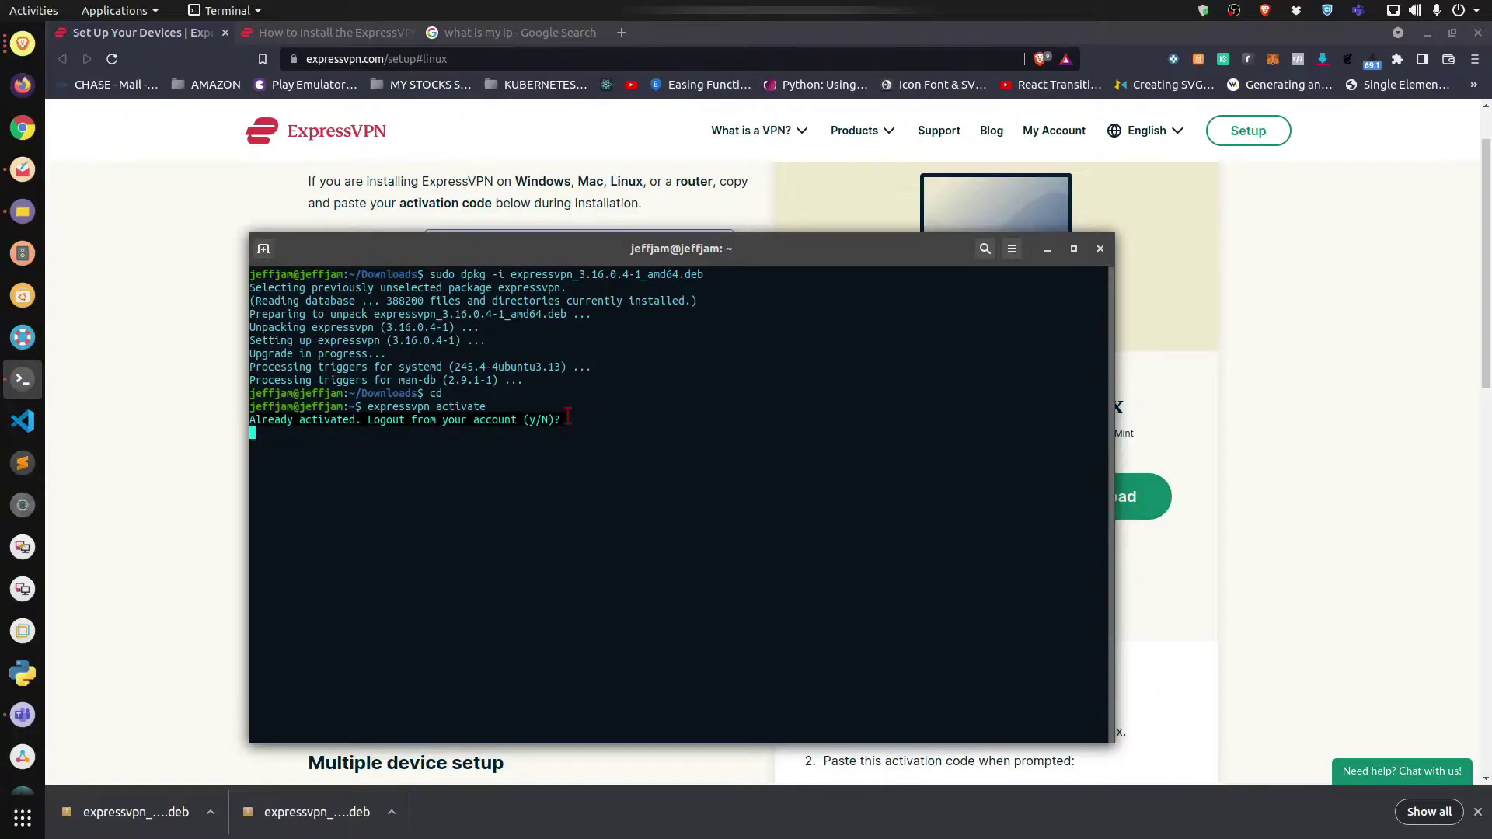
type("y")
key("Return")
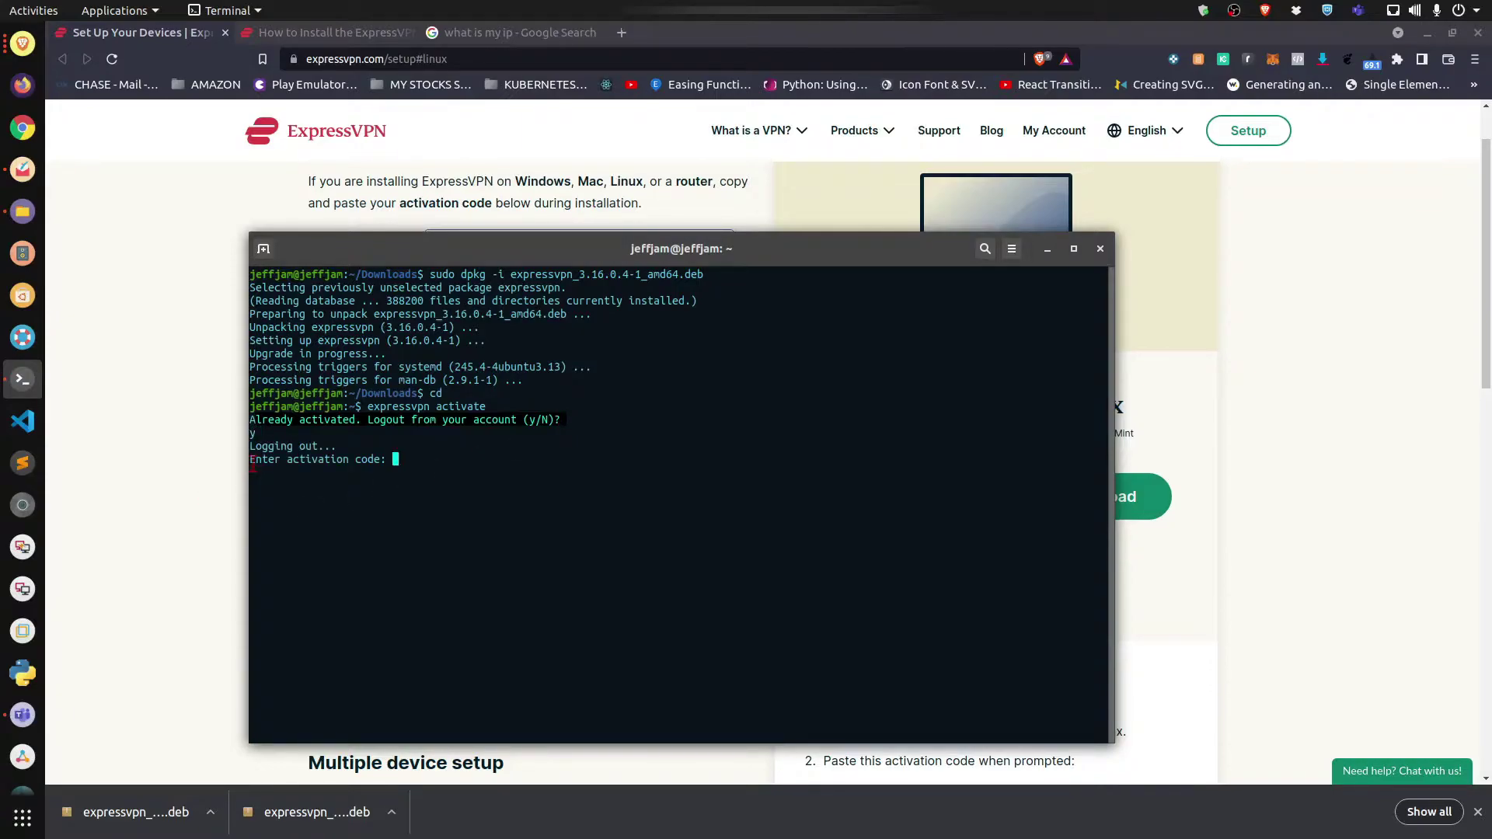
Step: Paste the activation code at the prompt and submit it
left_click_drag(253, 465, 389, 461)
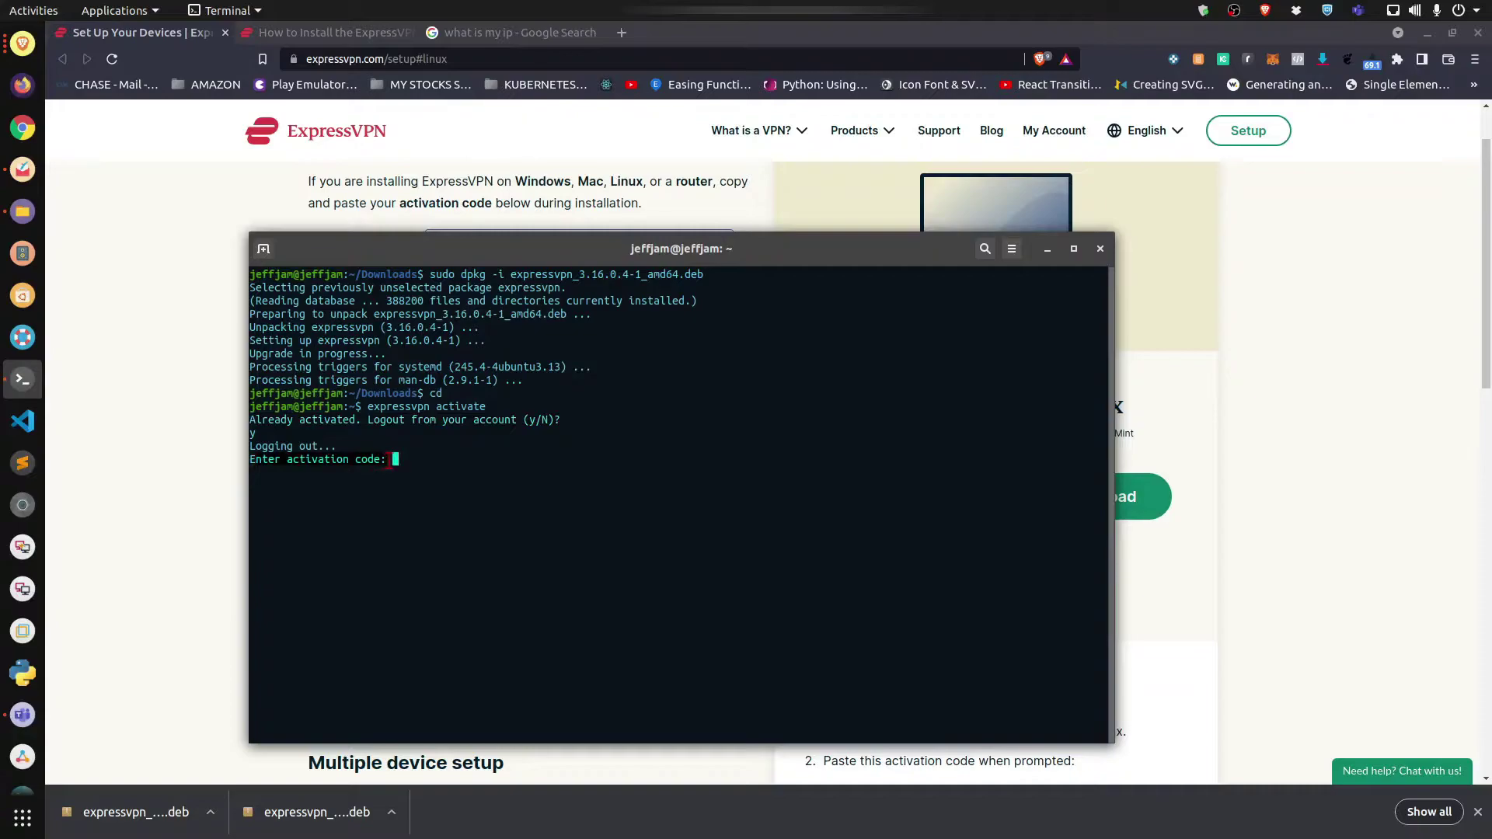
right_click(422, 460)
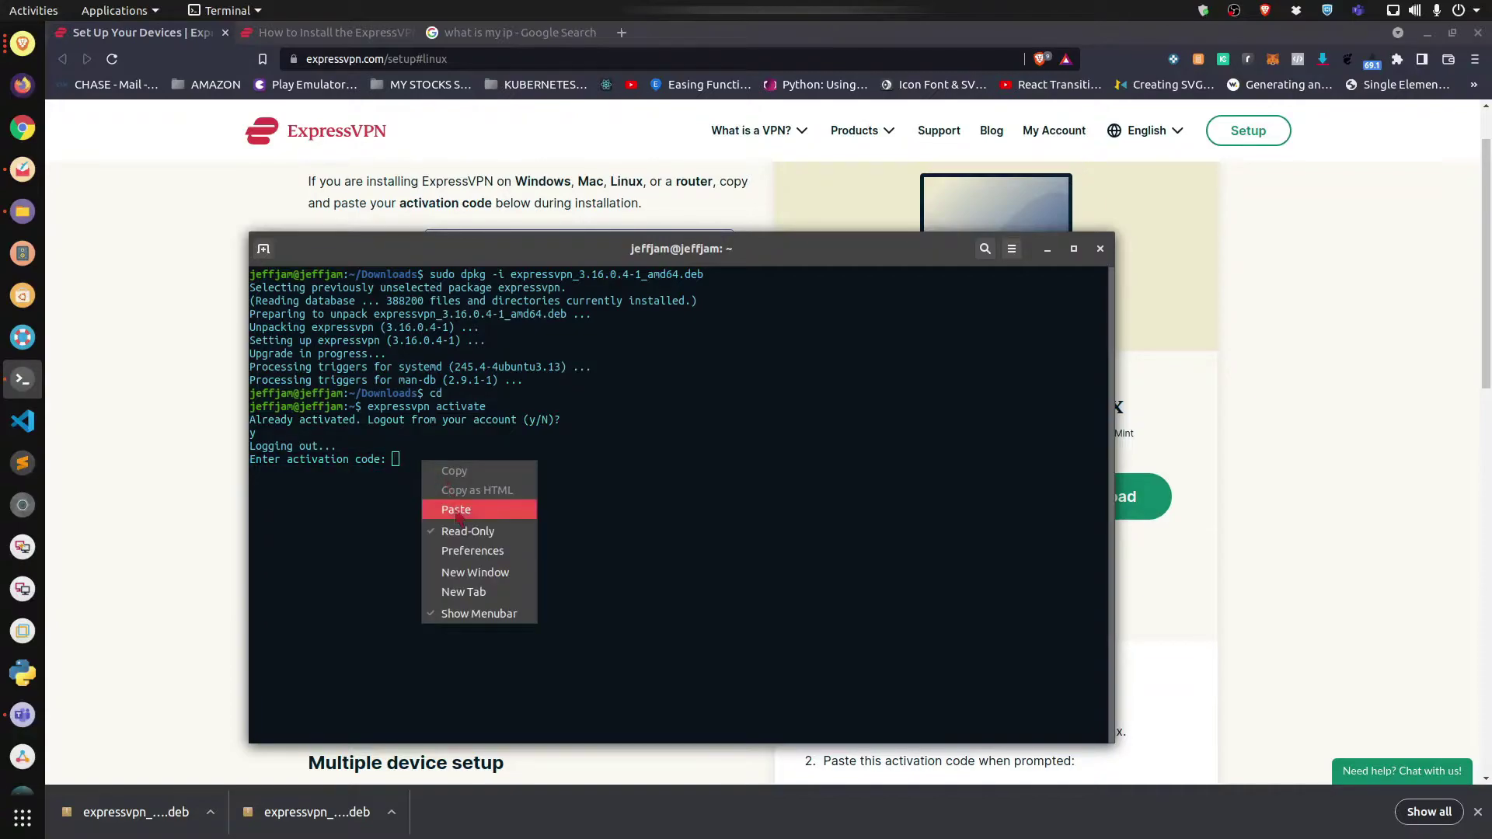
left_click(457, 510)
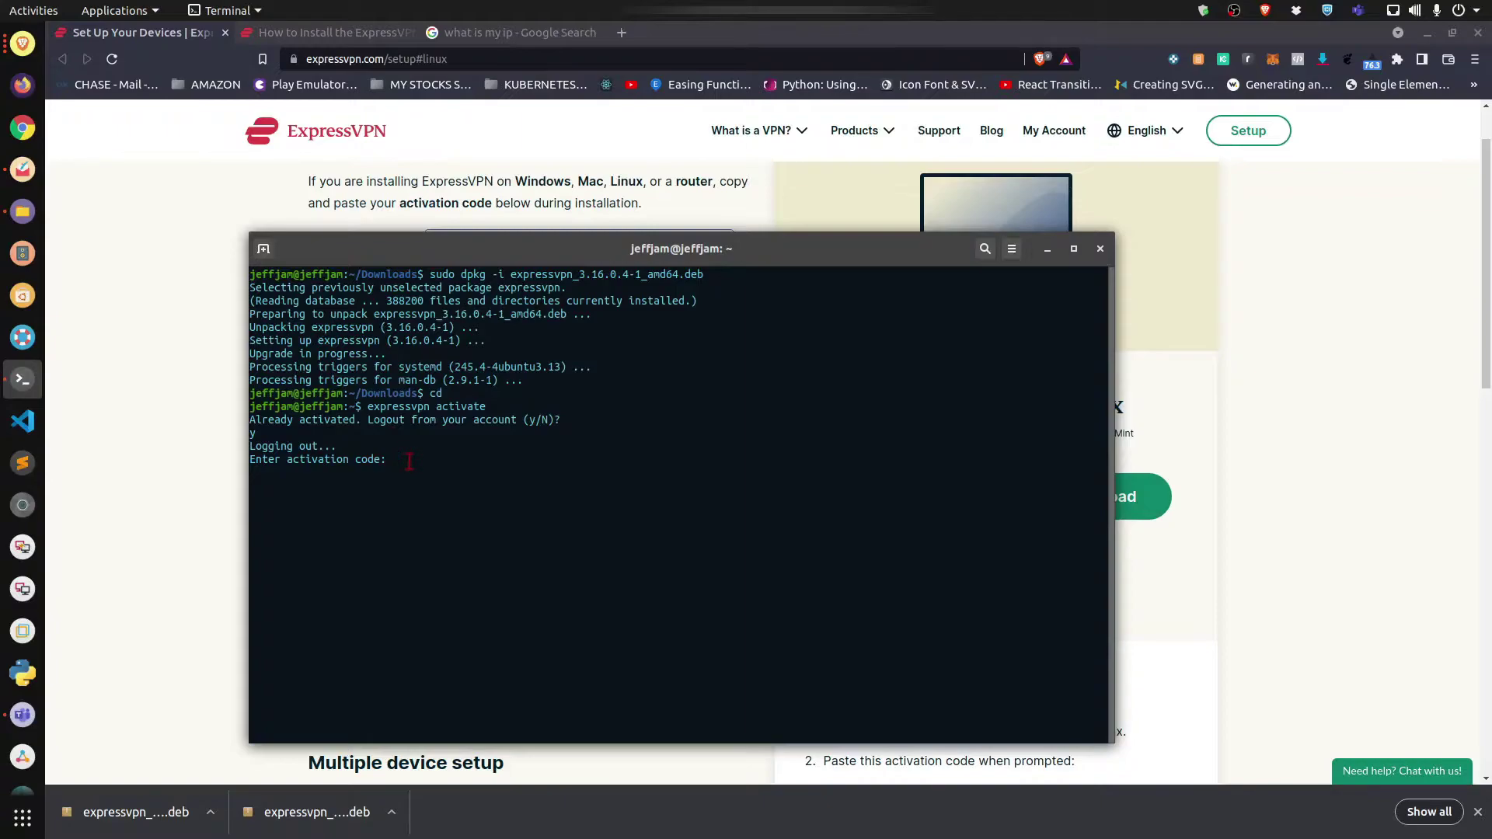
key("Return")
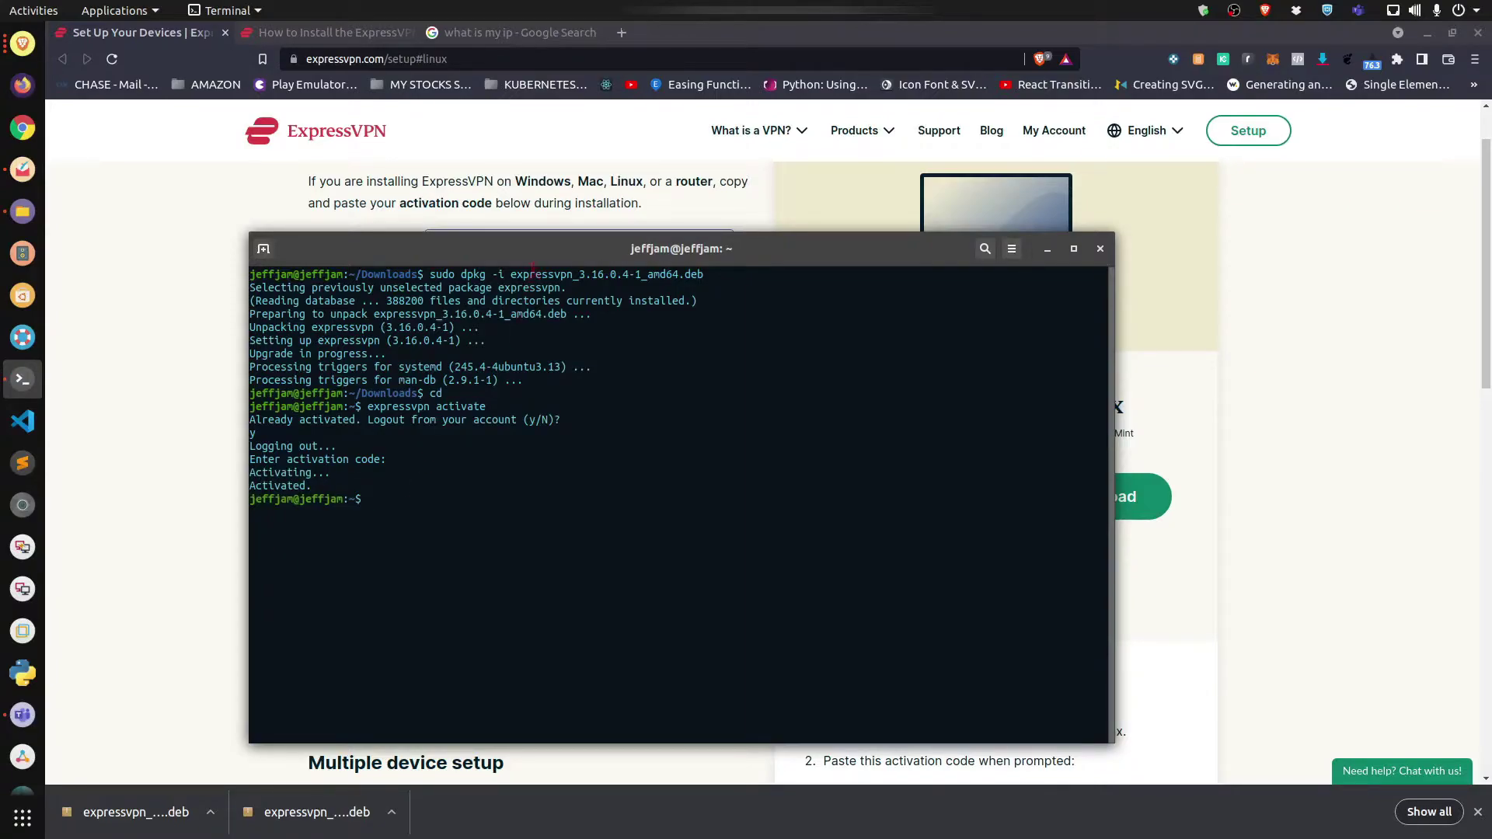
left_click_drag(536, 259, 499, 223)
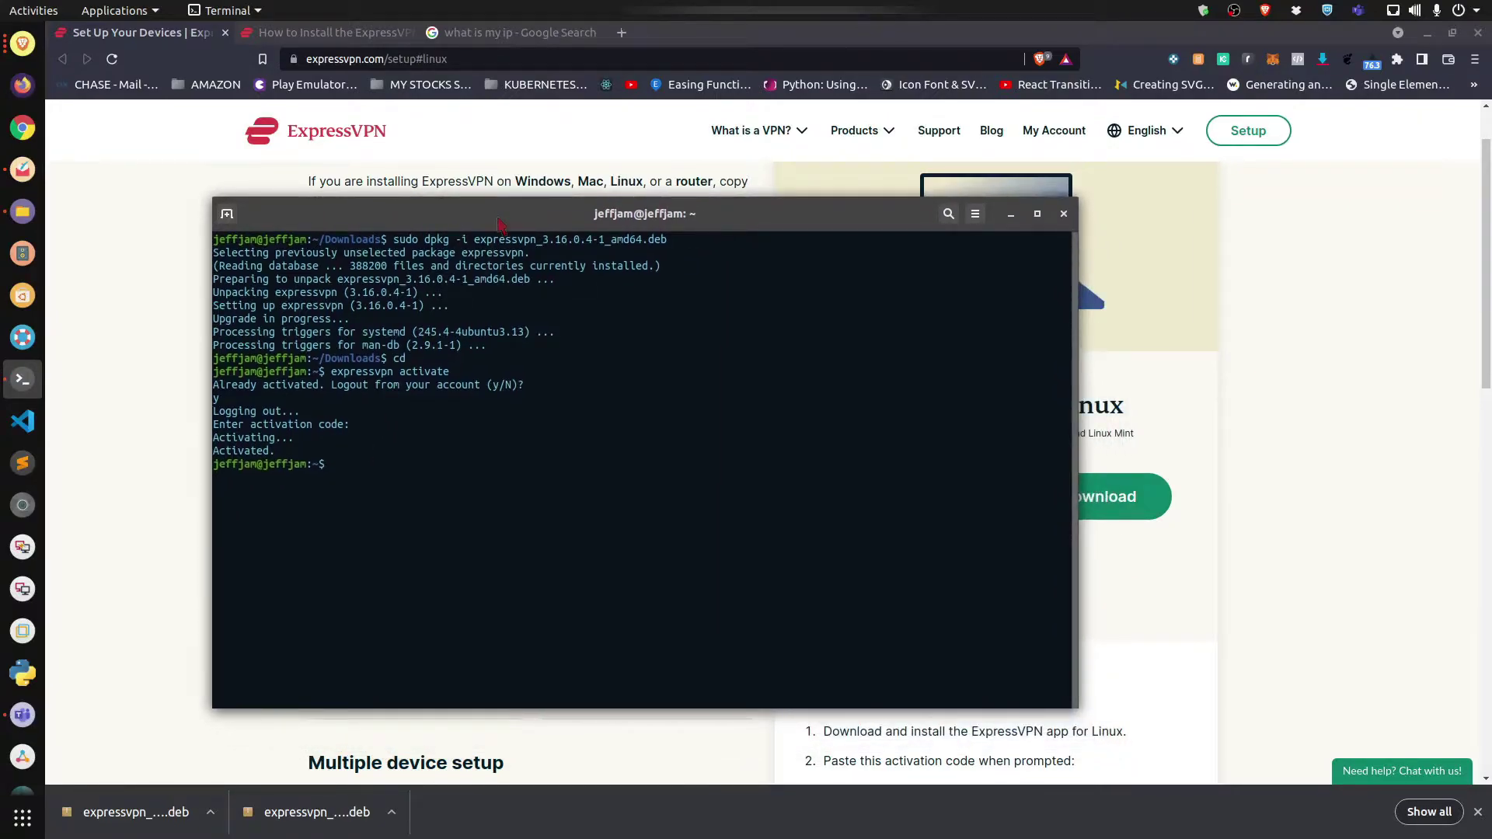
type("expressvpn status")
key("Return")
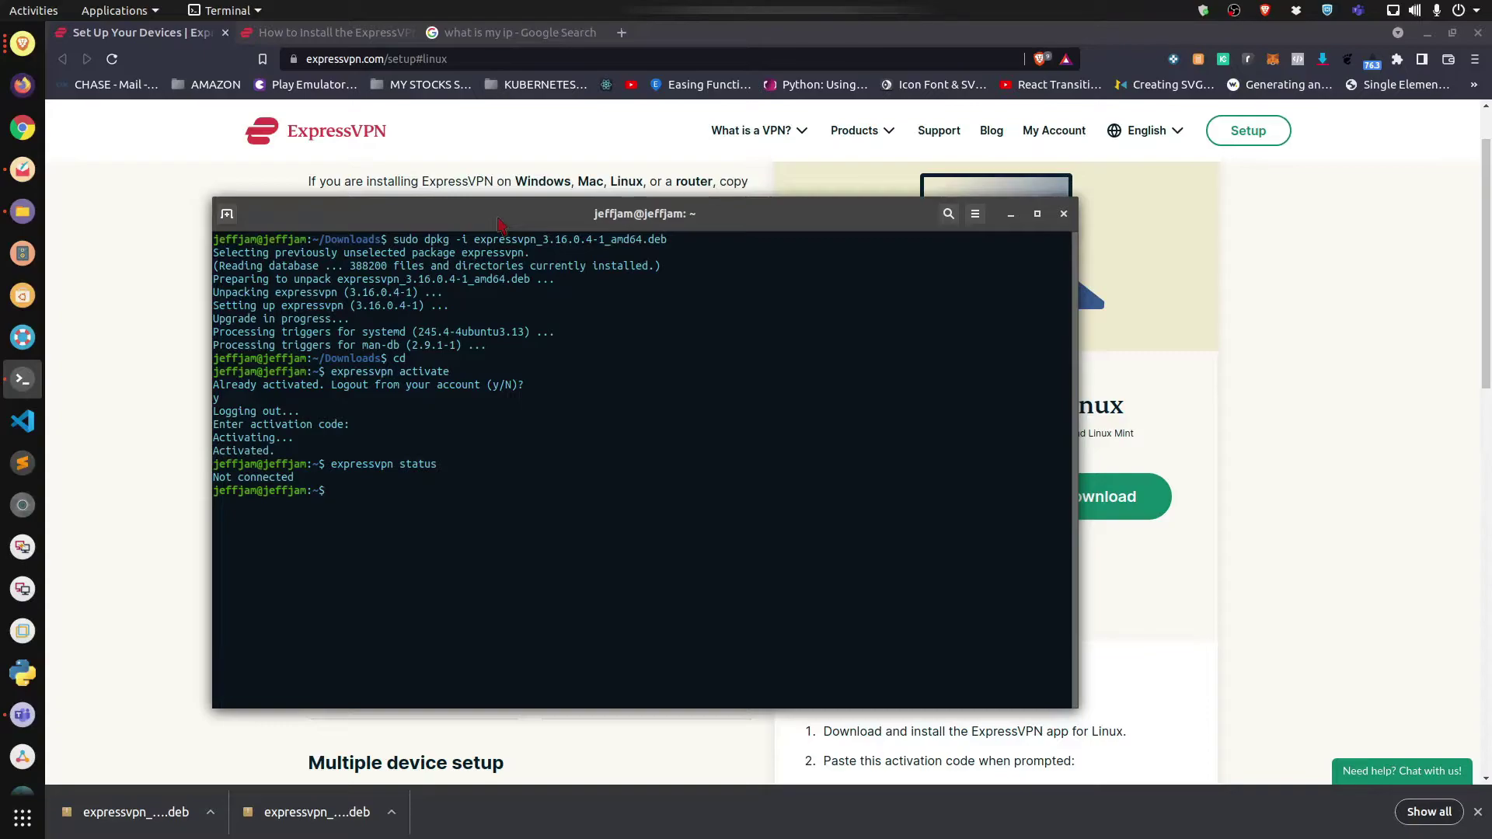
type("whoisjeff")
key("Return")
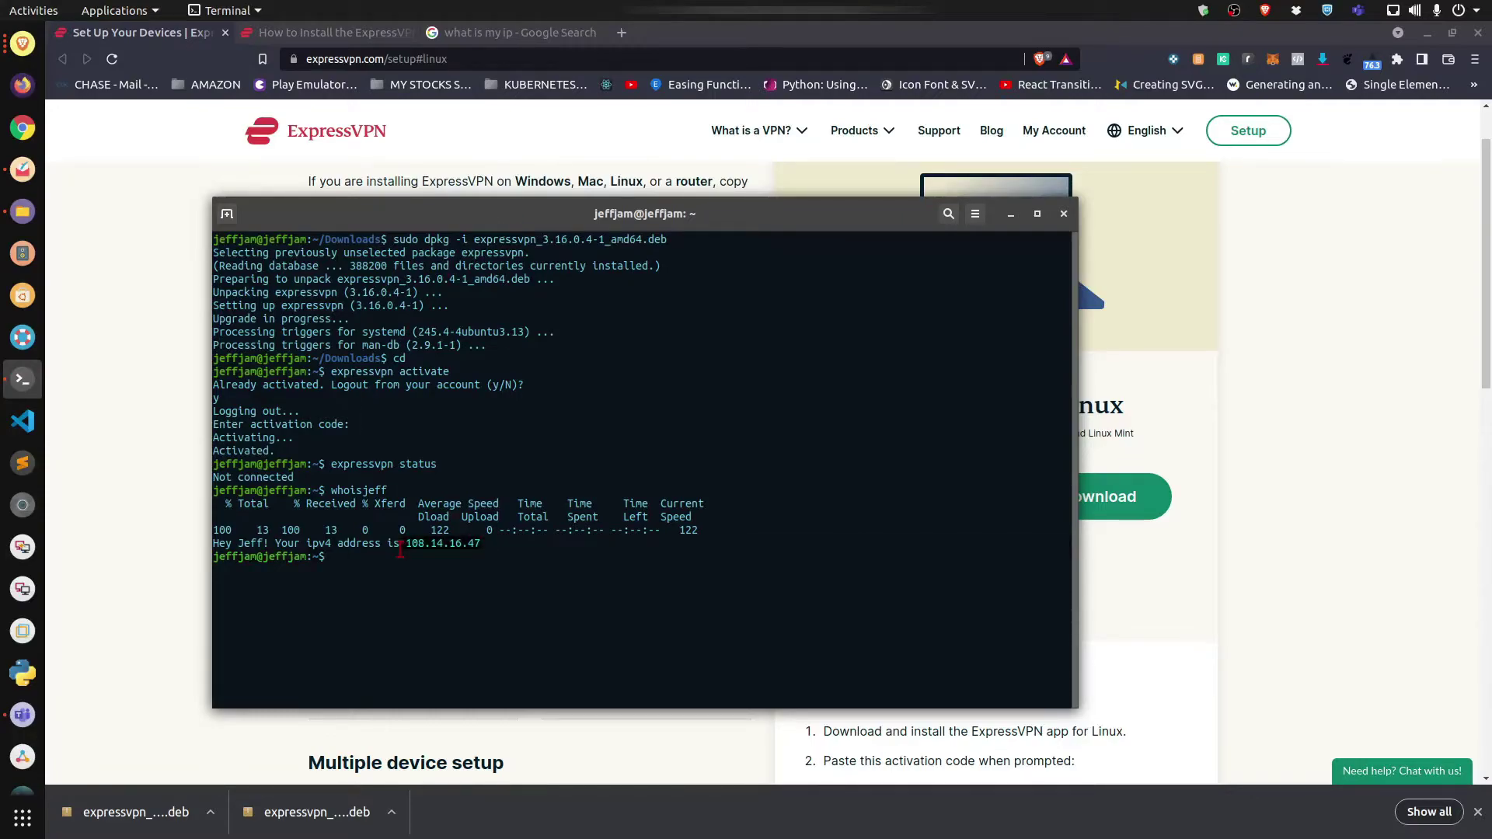
Step: Clear the screen and connect the VPN with expressvpn connect spain
type("clear")
key("Return")
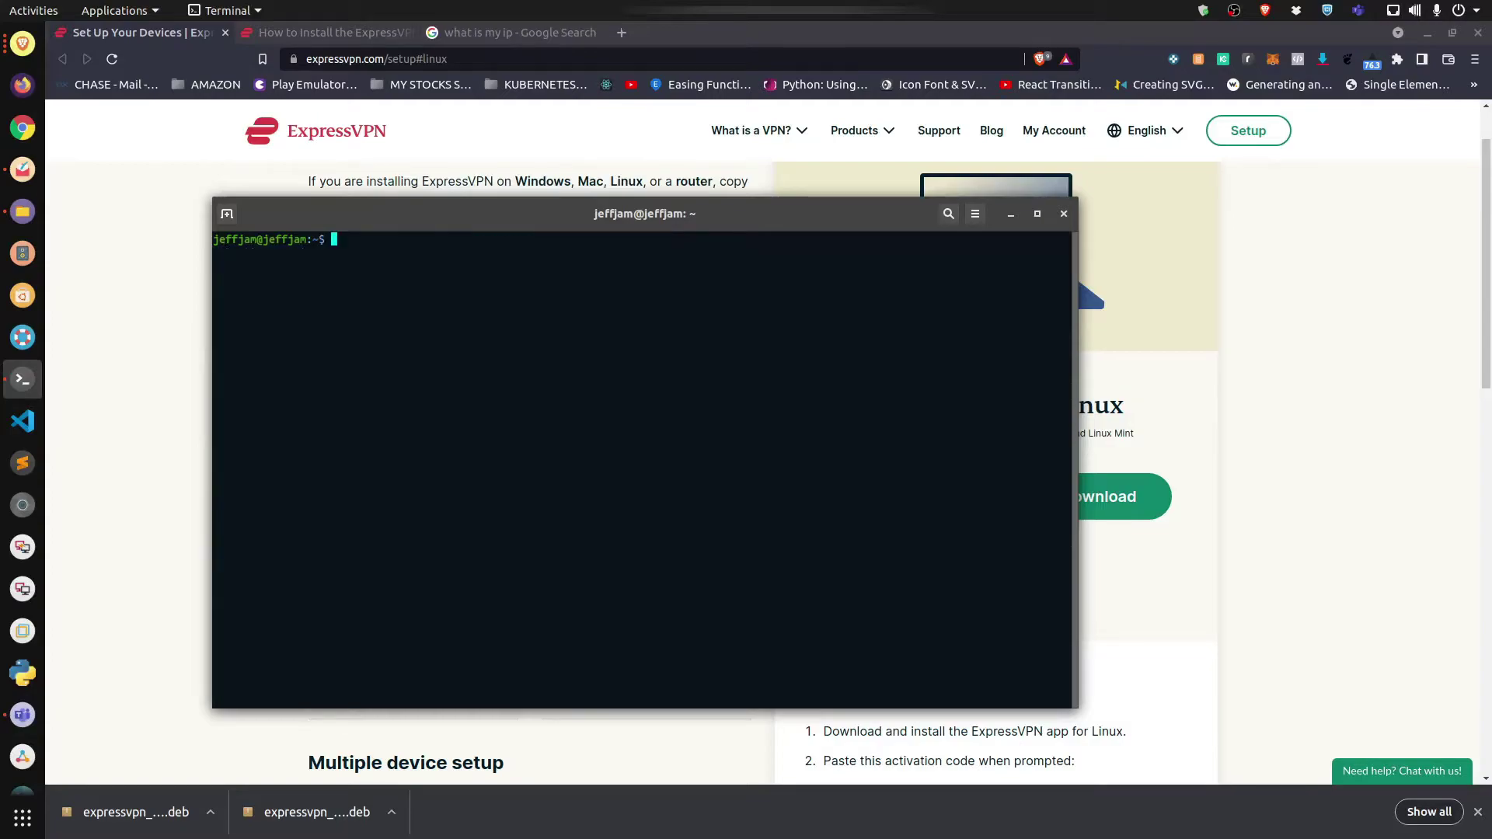
type("expressvpn connect spain")
key("Return")
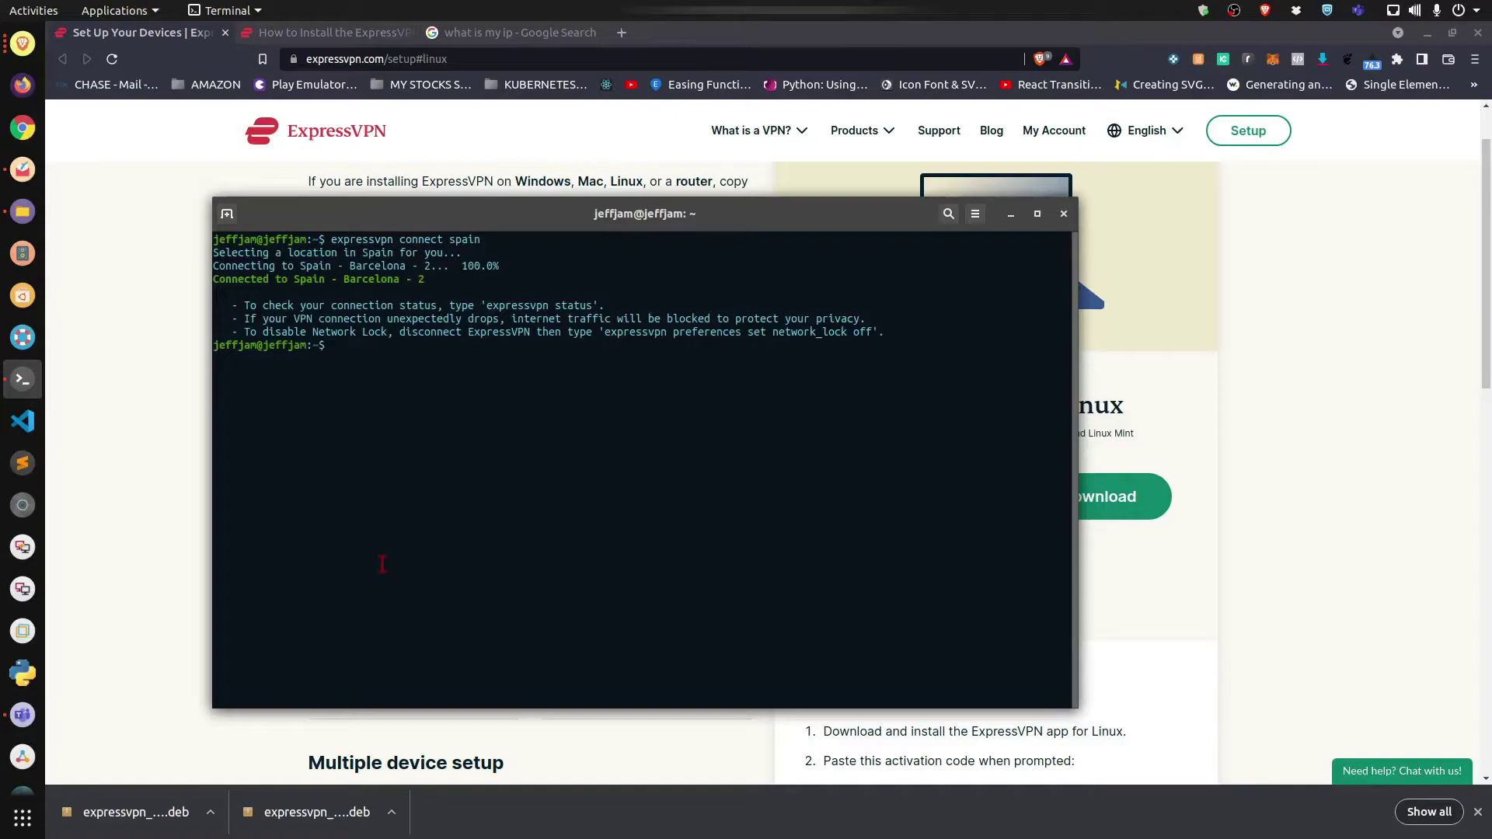
key("Return")
Step: Confirm Spain - Barcelona - 2 with expressvpn status, then clear the screen
type("express")
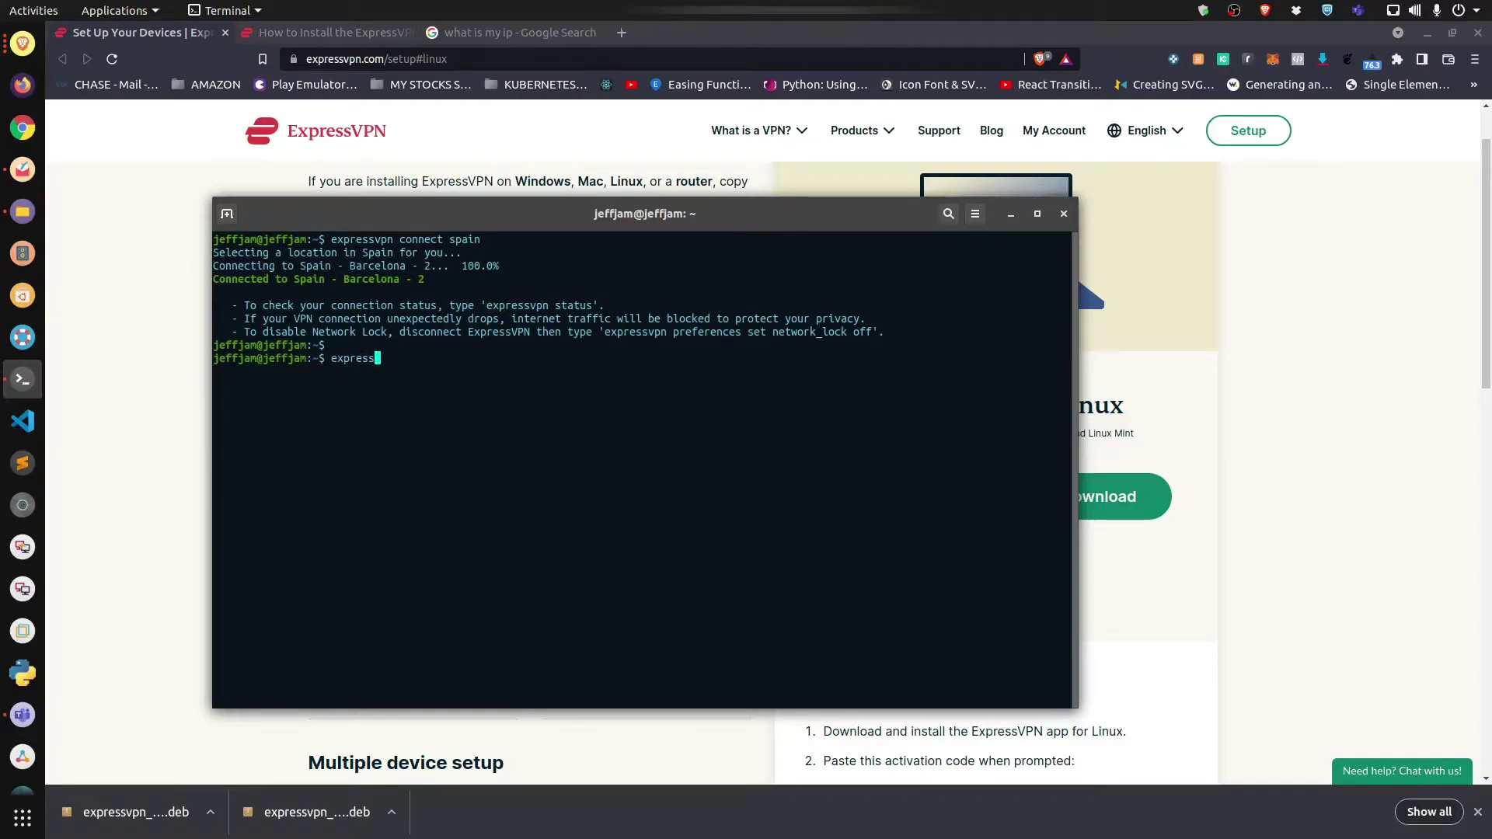
type("vpn status")
key("Return")
type("clear")
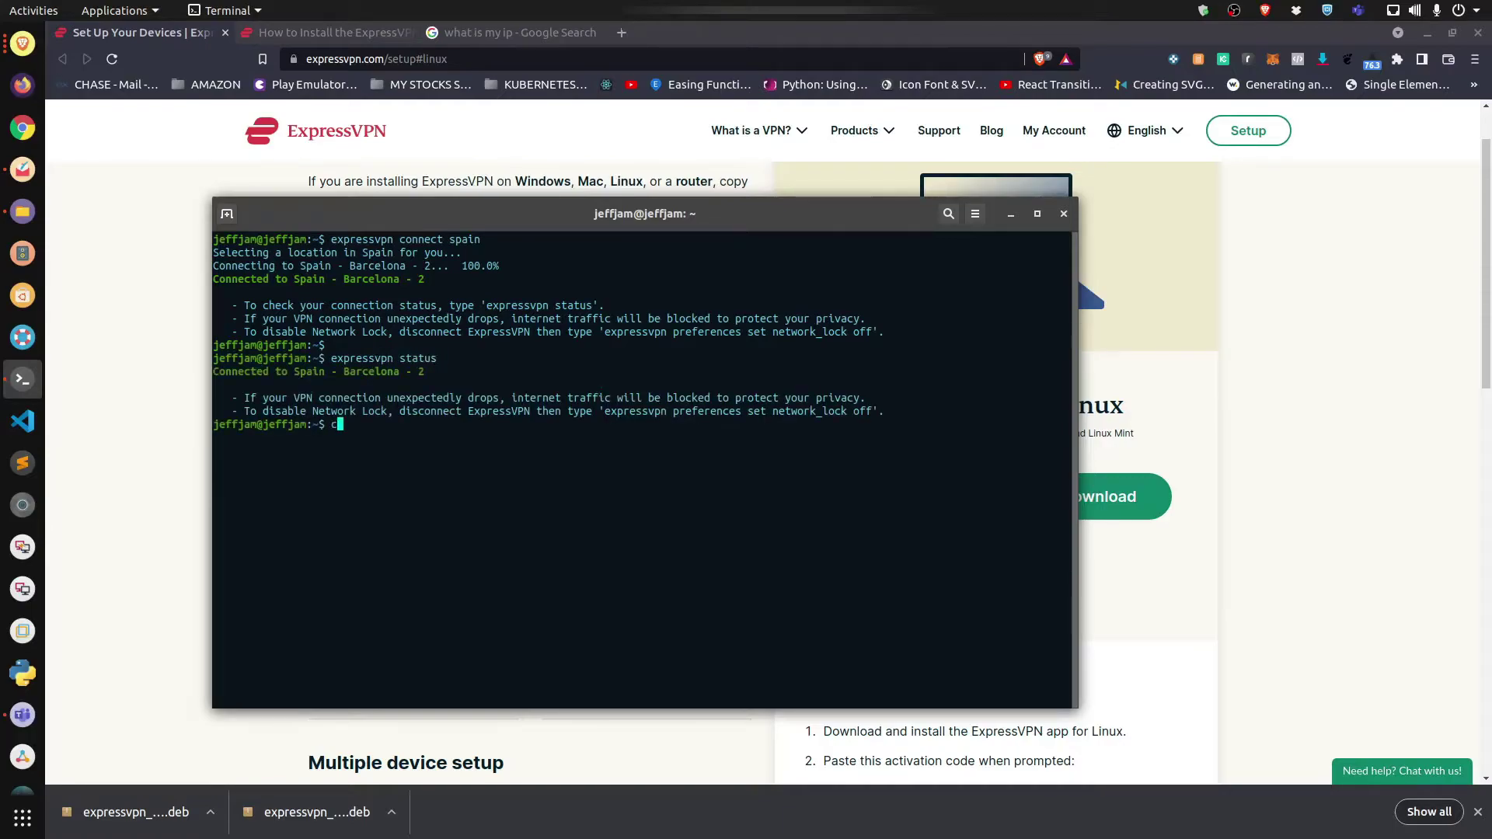
key("Return")
type("whoid")
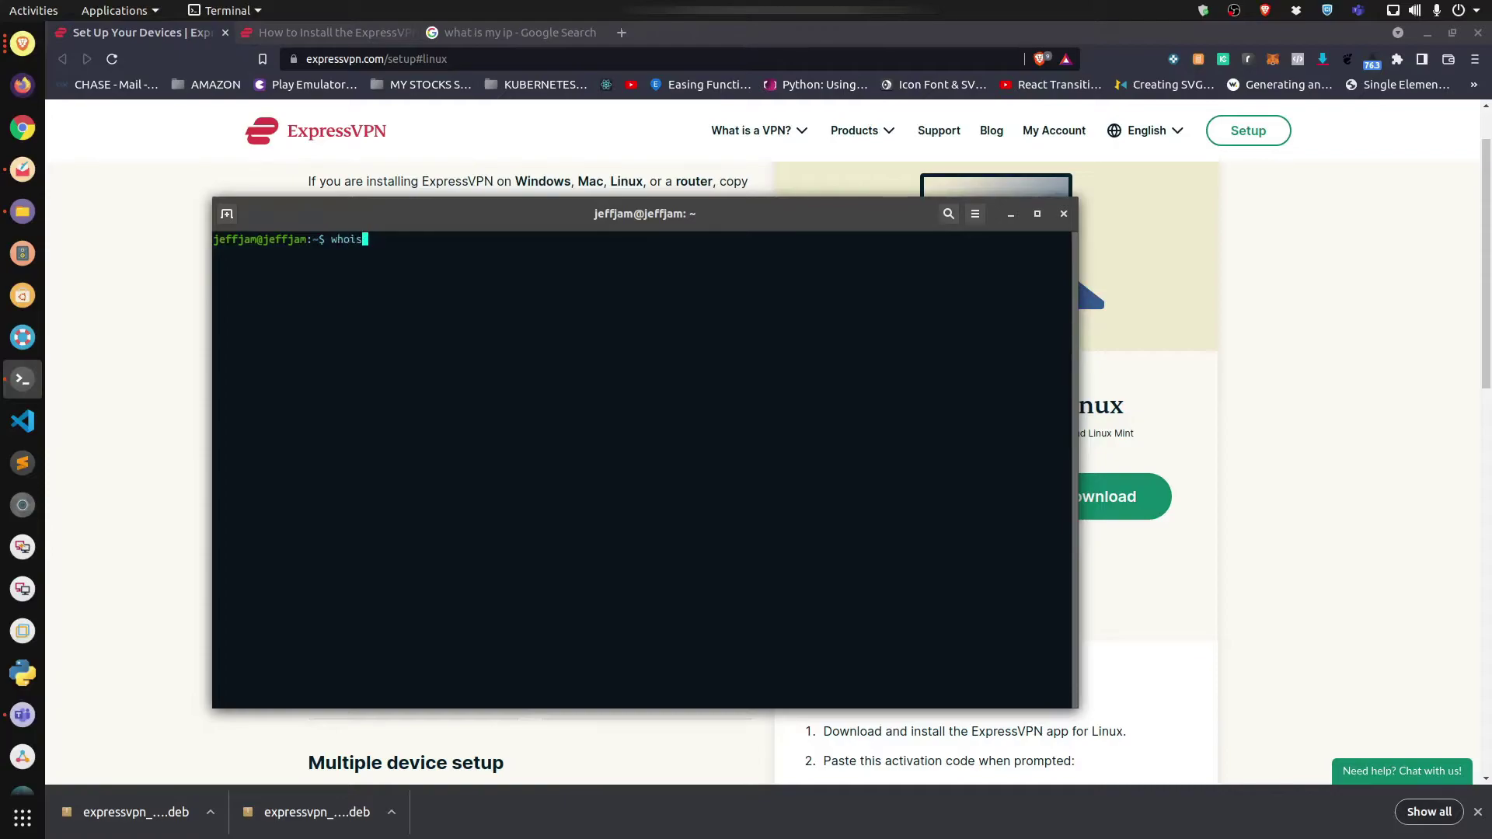
Step: Run whoisjeff to confirm the masked IP 45.67.99.143
key("BackSpace")
type("sjeff")
key("Return")
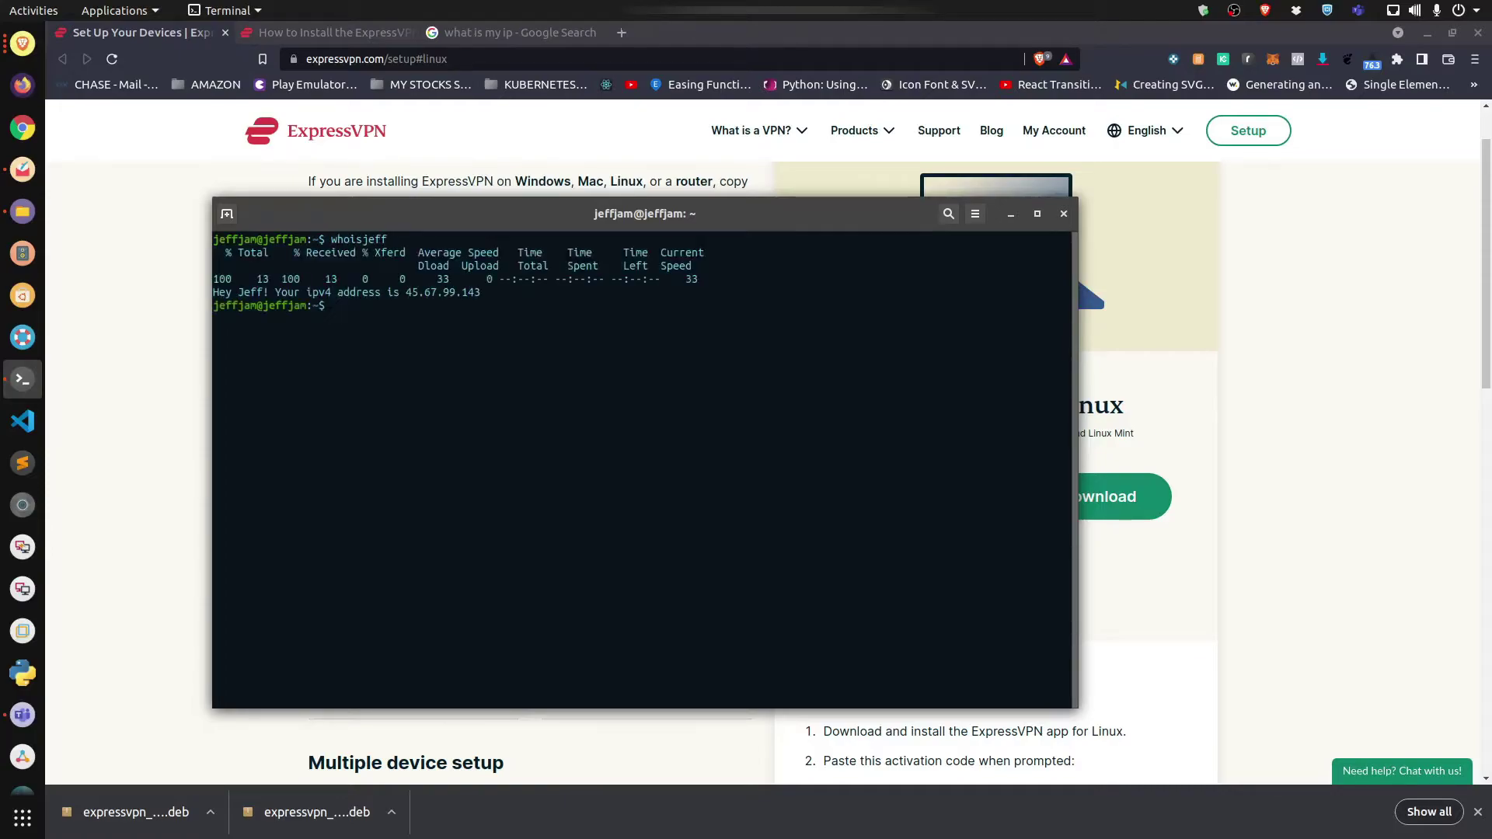
triple_click(488, 292)
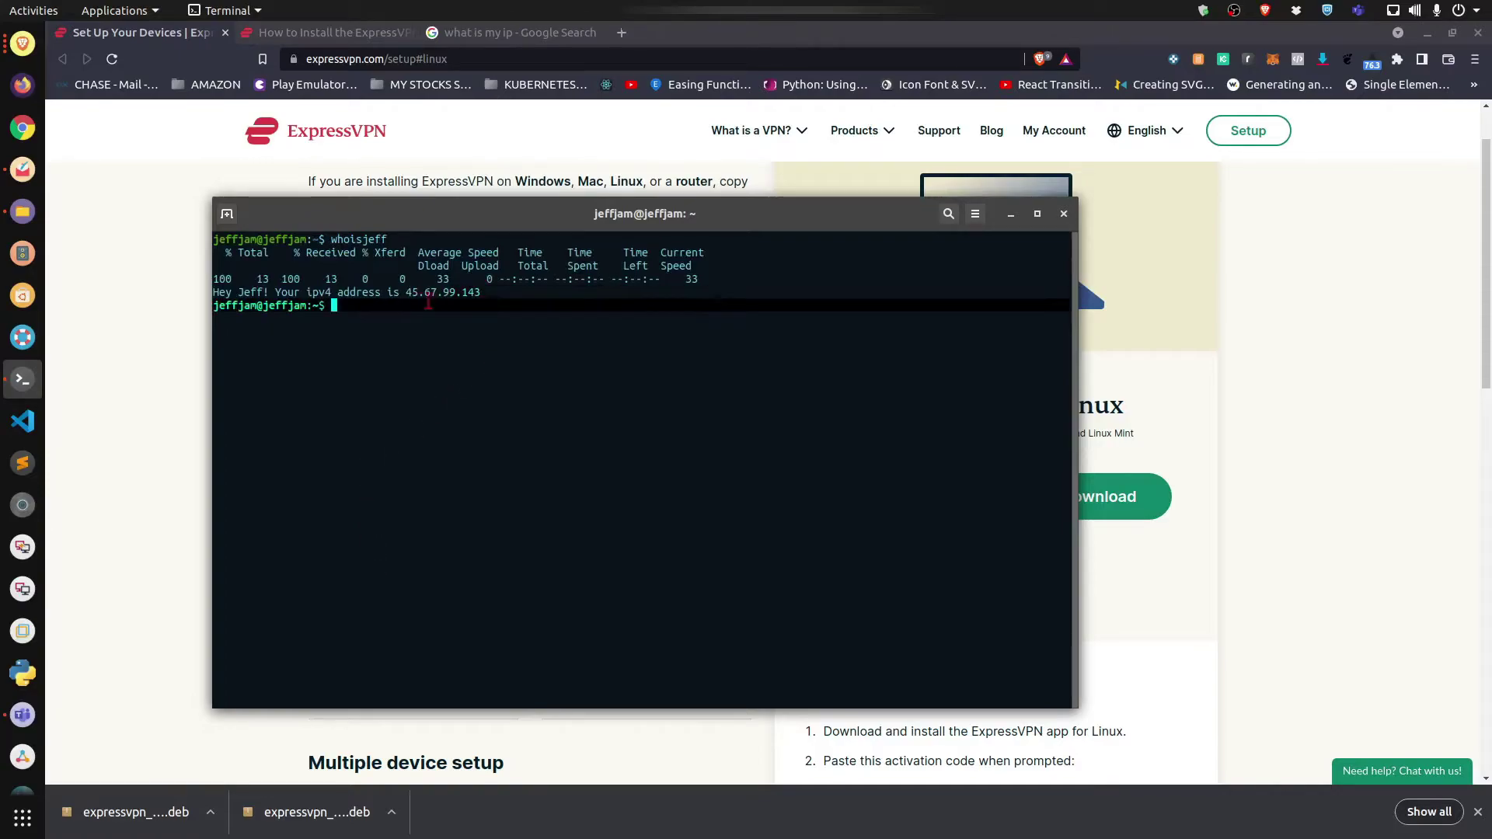
left_click(437, 336)
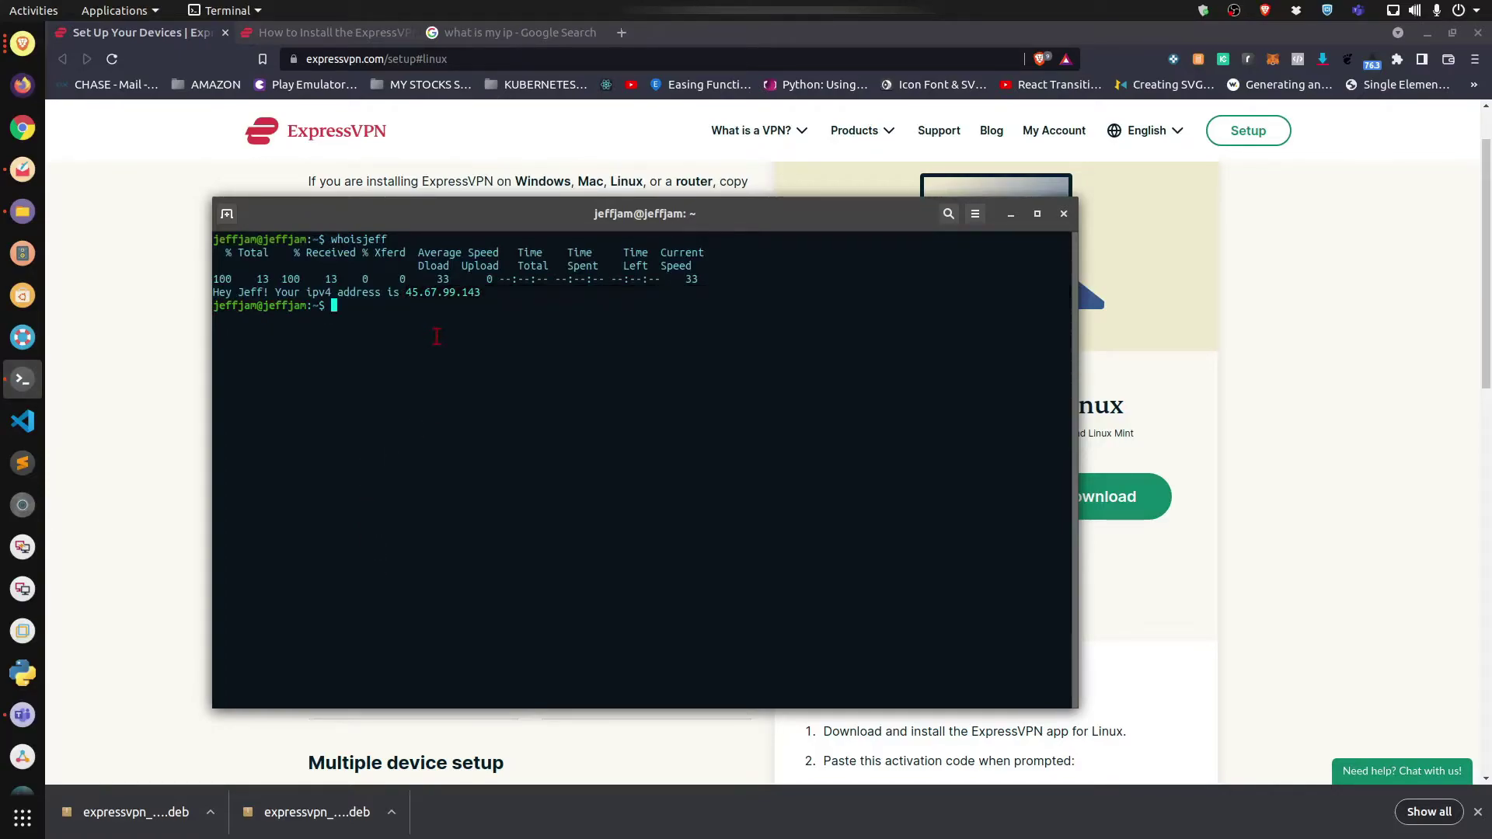
Step: Disconnect with expressvpn disconnect spain, edited from the earlier connect command
type("expressvpn status")
key("Up")
key("Left")
key("Left")
key("Left")
key("Left")
key("Left")
key("Left")
key("Left")
key("Left")
key("Left")
key("Left")
key("Left")
key("Left")
key("Left")
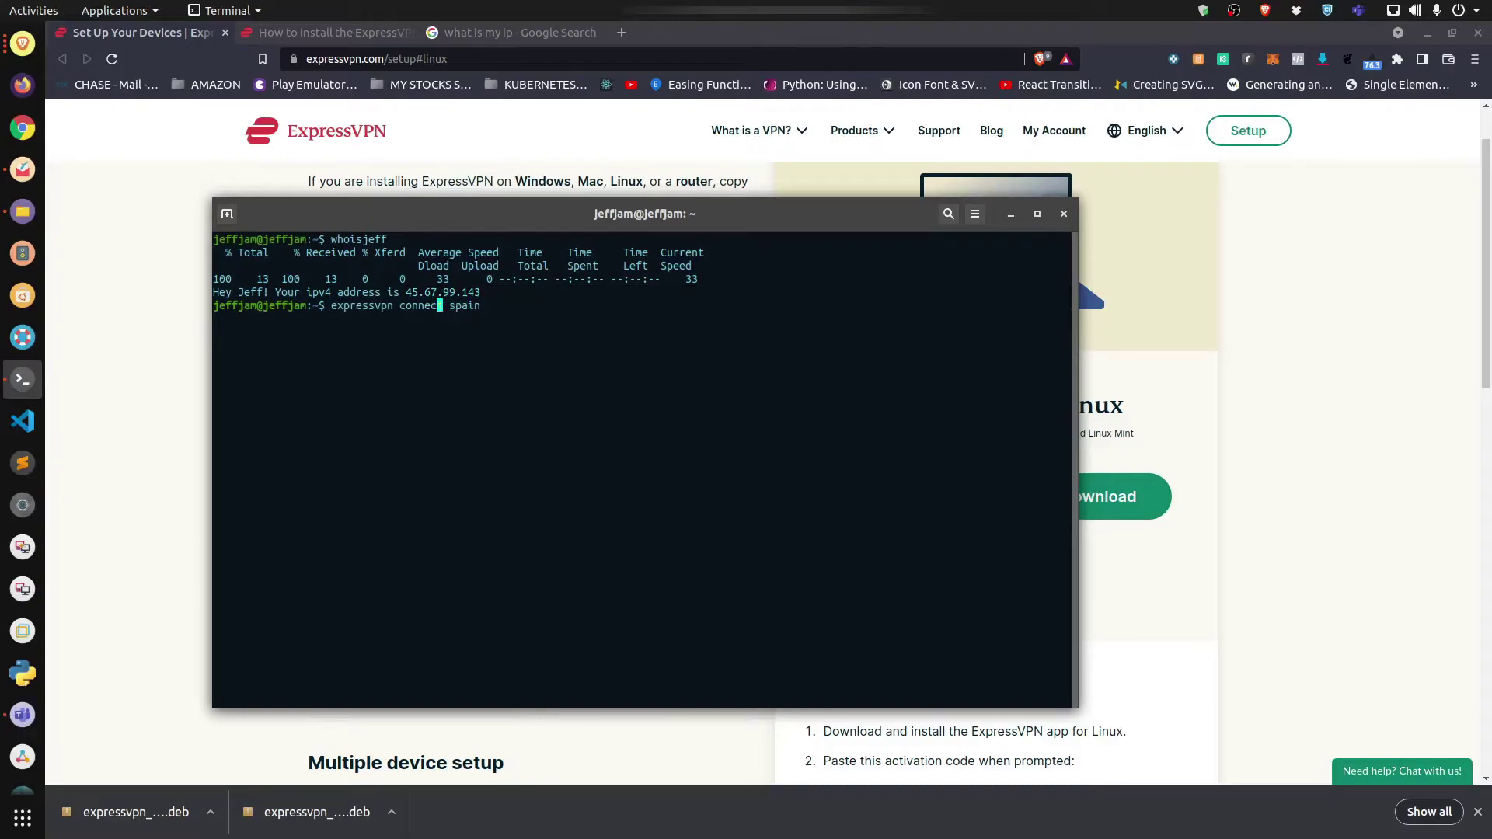
type("dis")
key("Right")
key("Right")
key("Right")
key("Right")
key("Return")
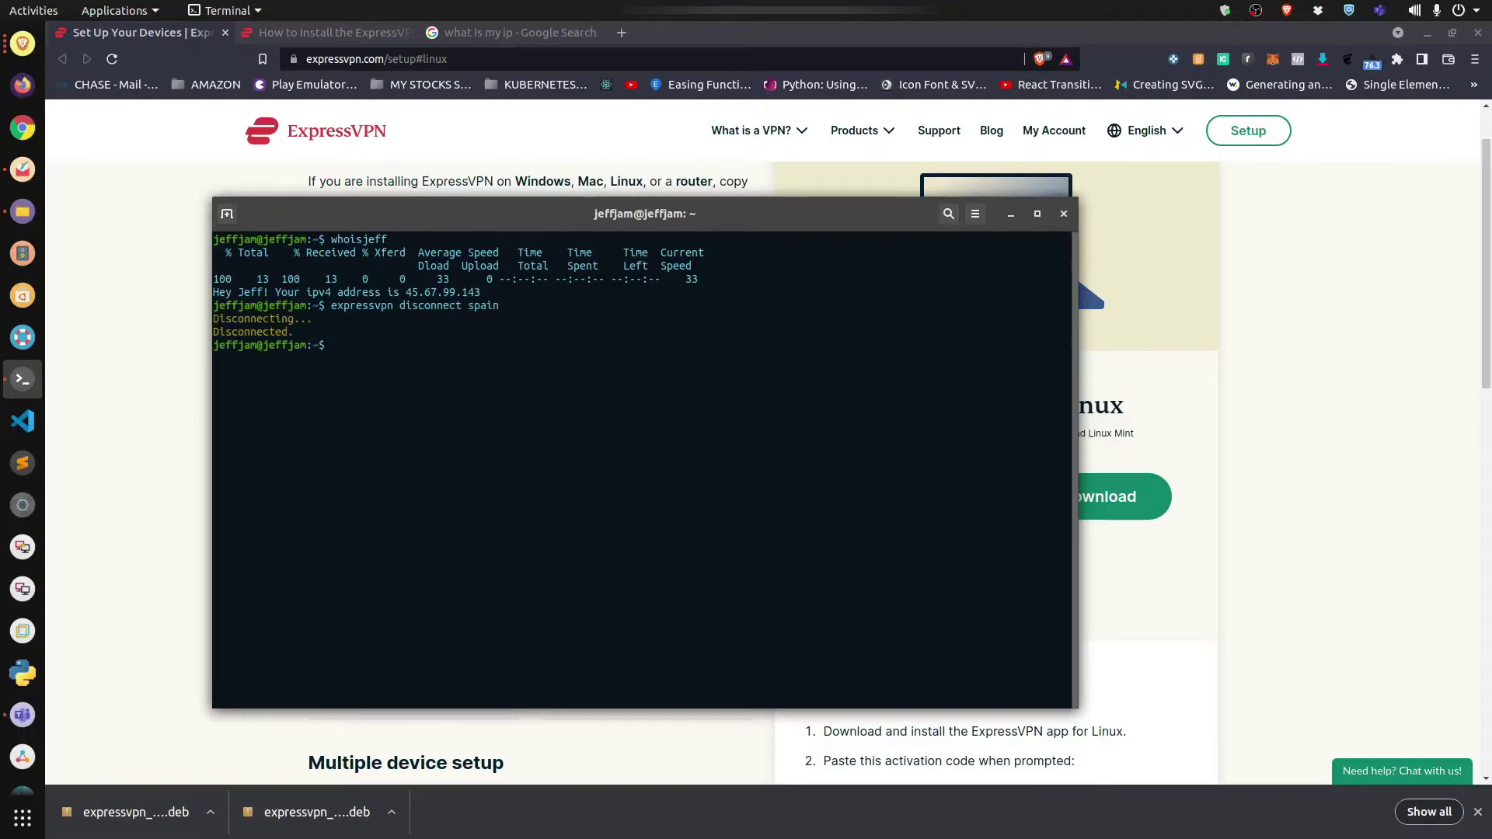
Step: Rerun expressvpn status and whoisjeff from history to verify the disconnection
type("clear")
key("Up")
key("Up")
key("Up")
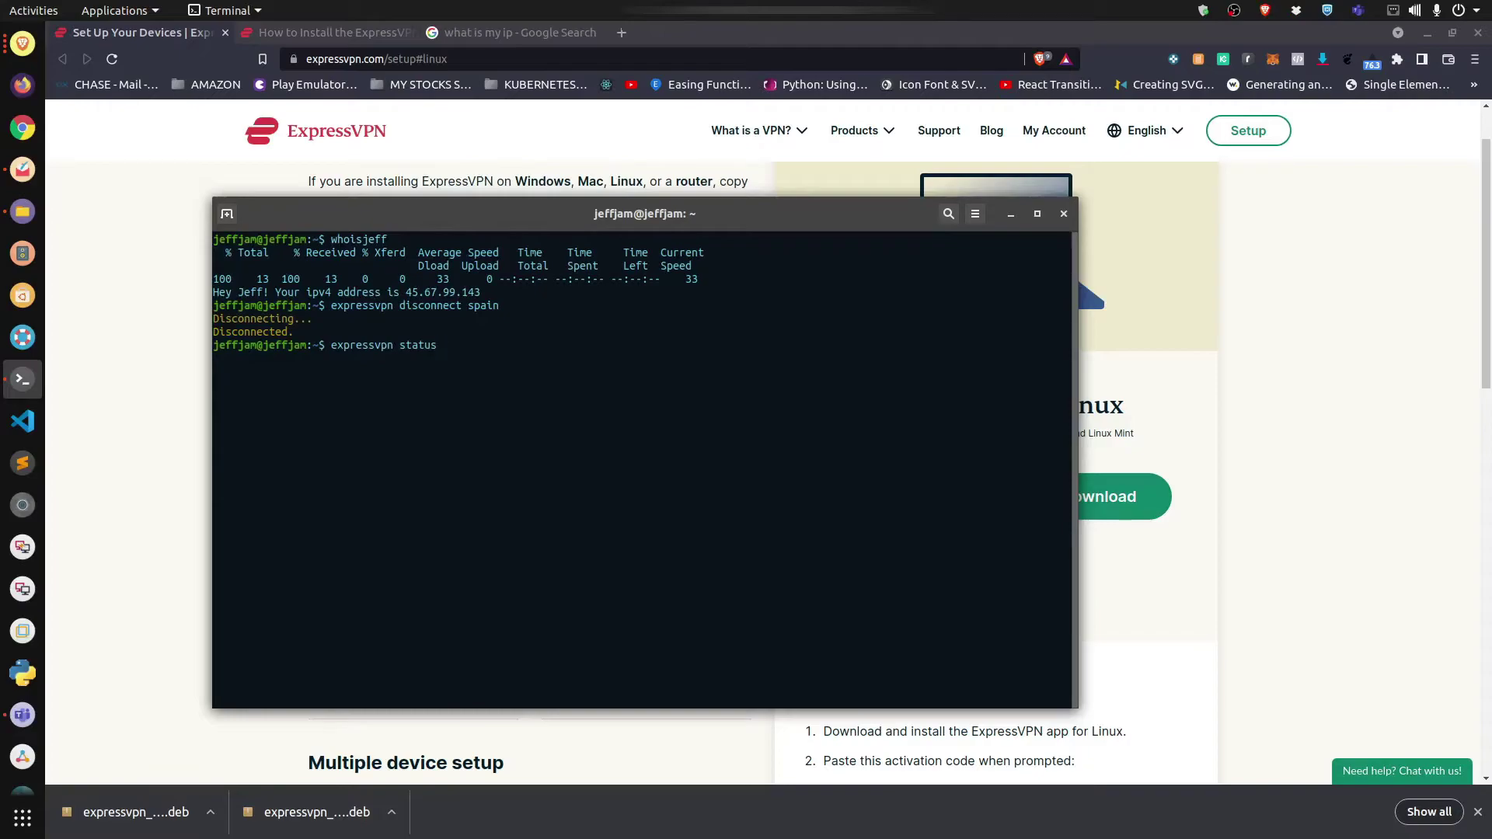
key("Return")
key("Up")
key("Up")
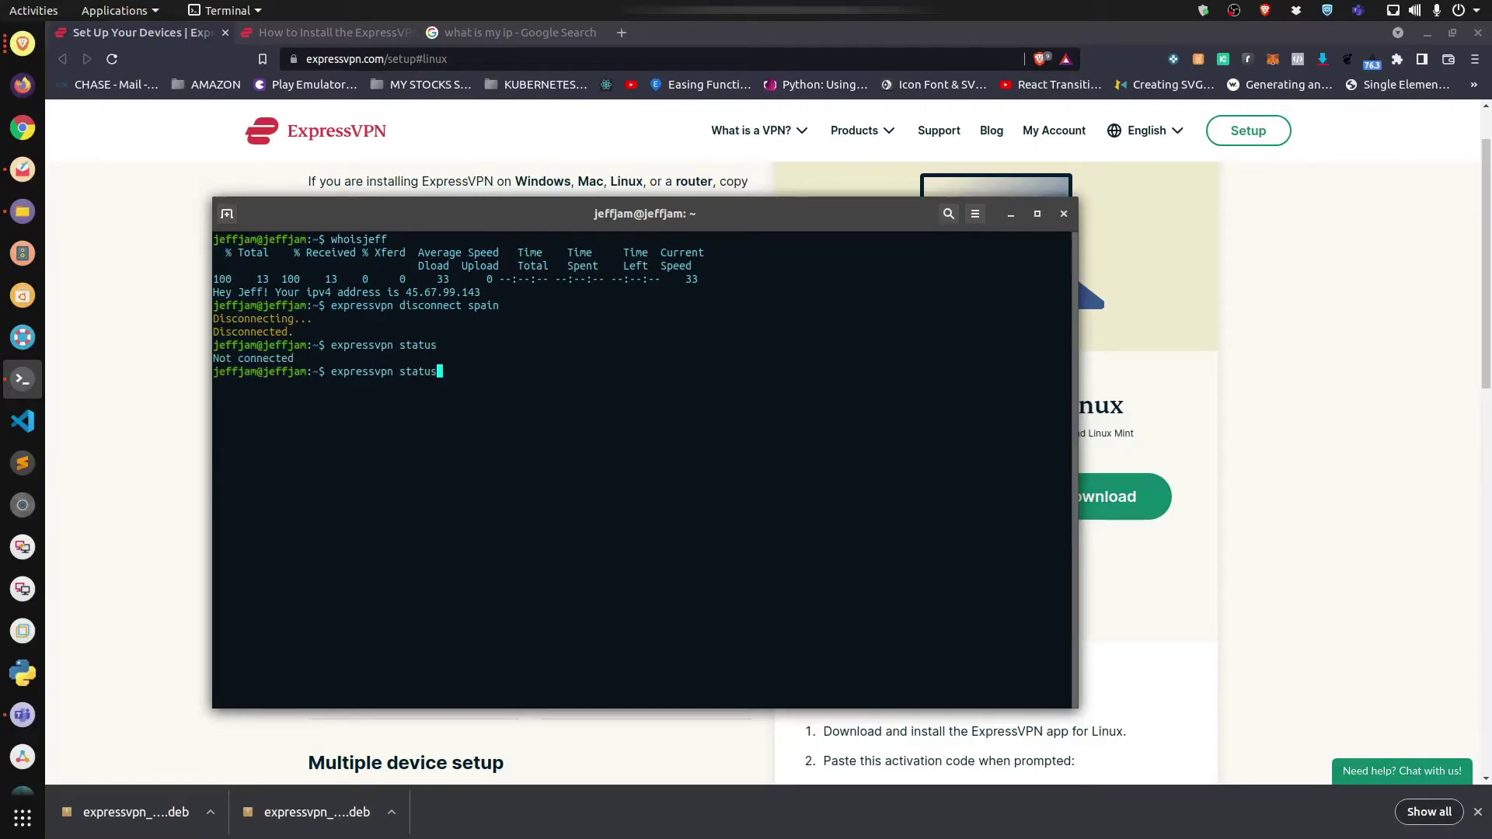
key("Up")
key("Up")
key("Down")
key("Return")
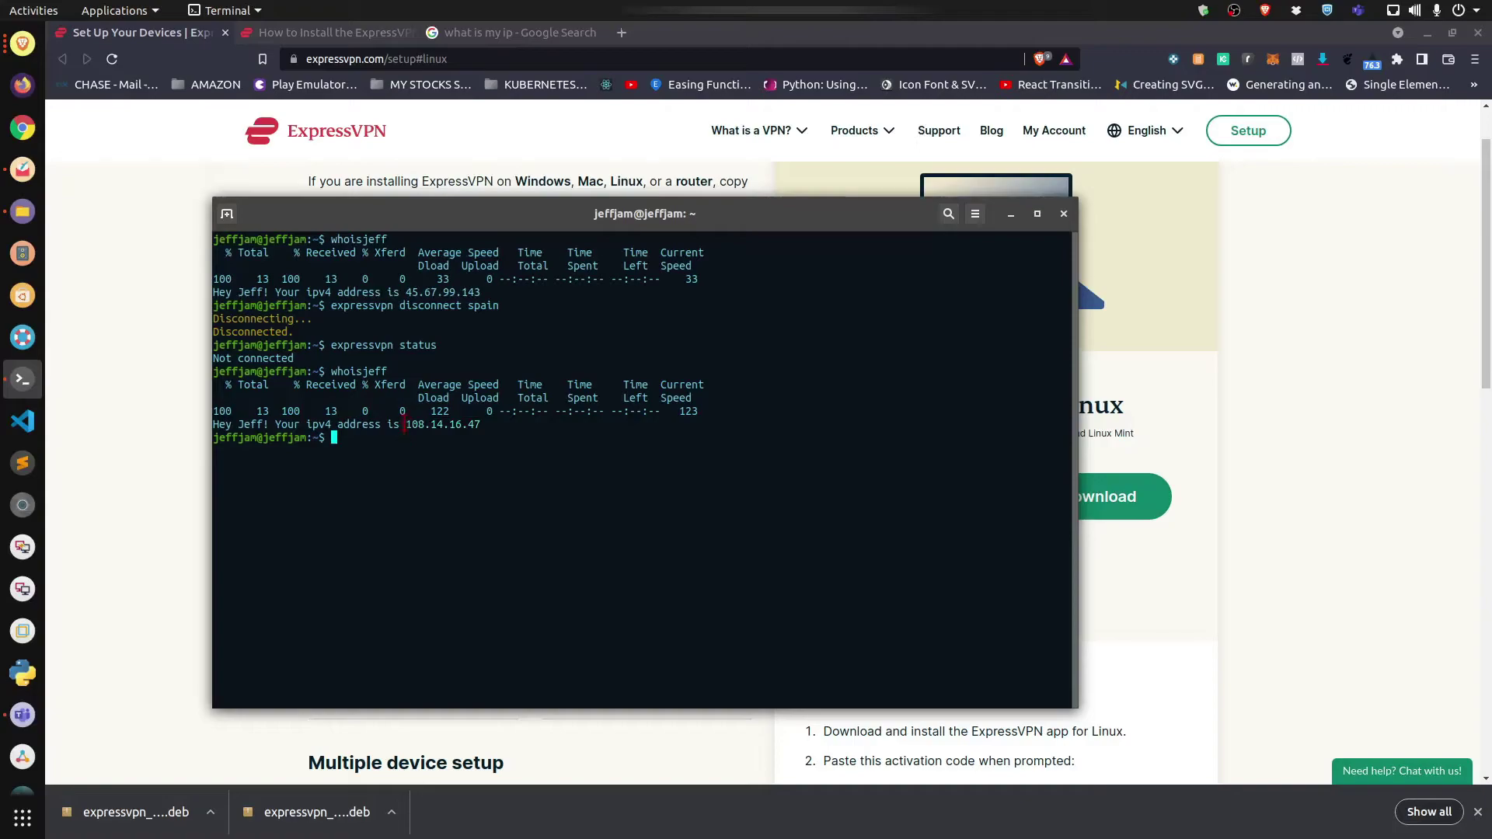
left_click_drag(409, 423, 486, 423)
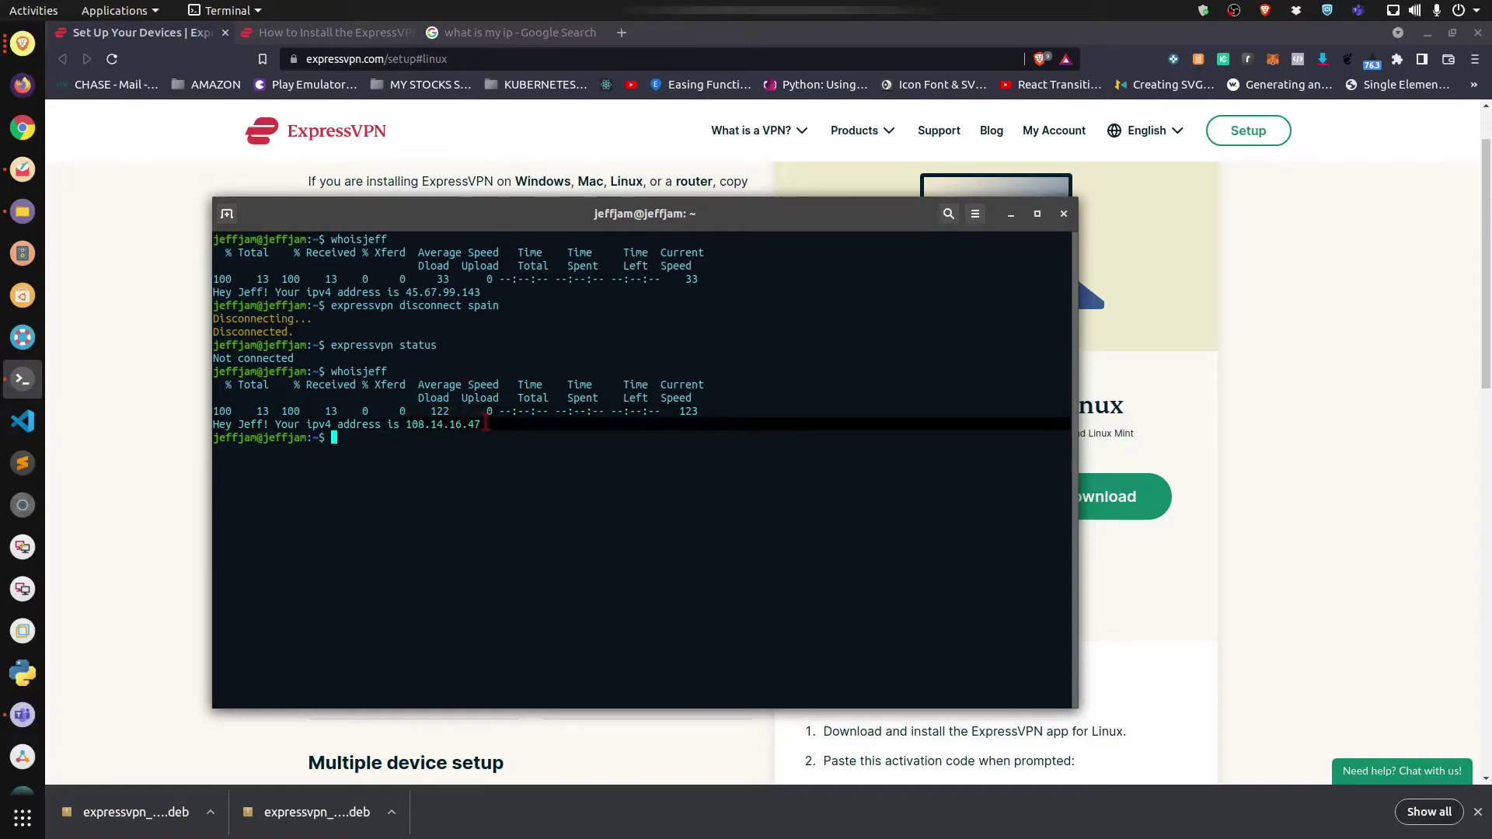
left_click(480, 457)
type("clear")
key("Return")
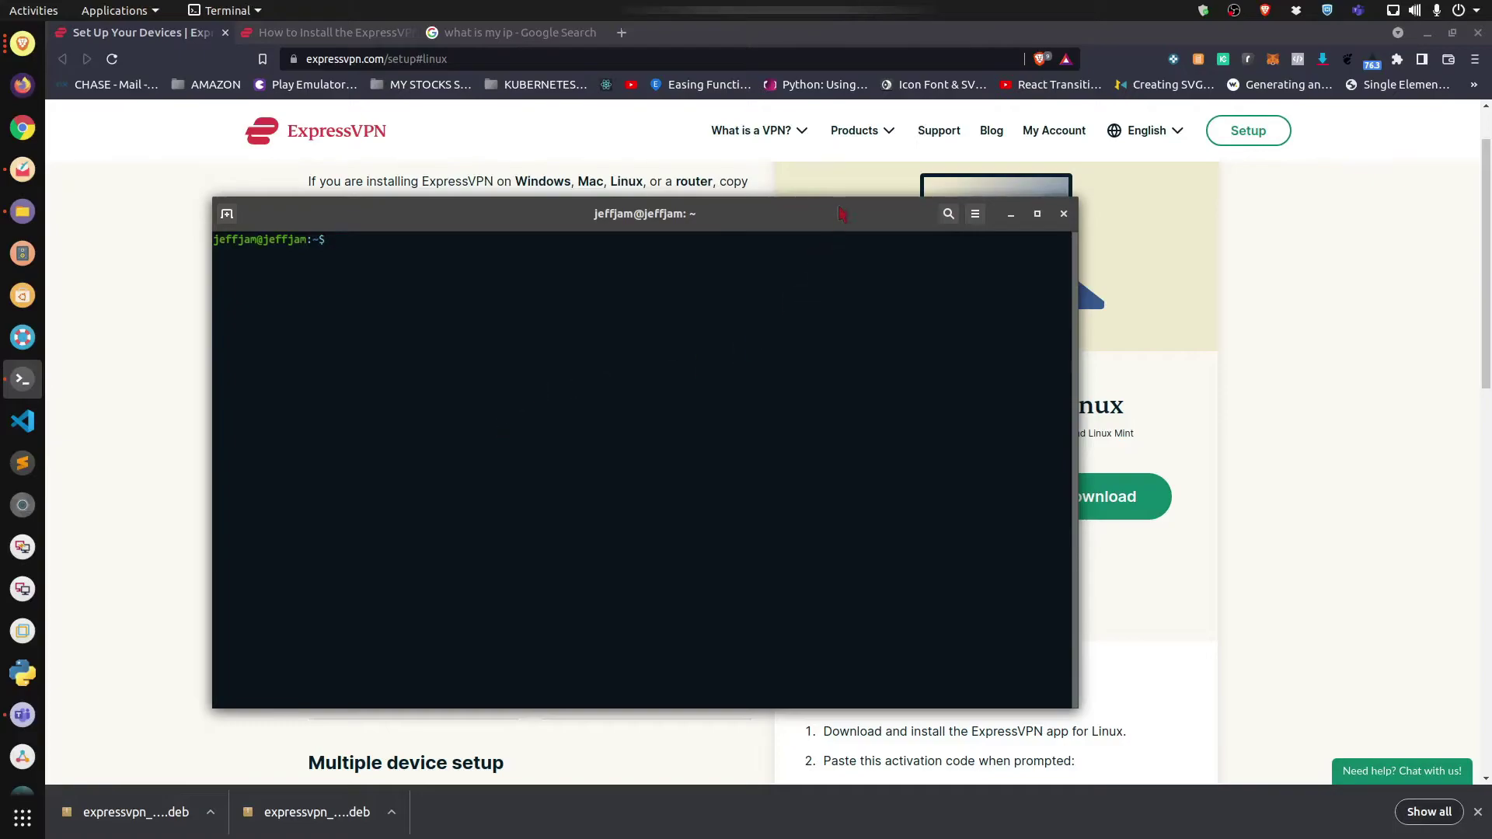
key("super+h")
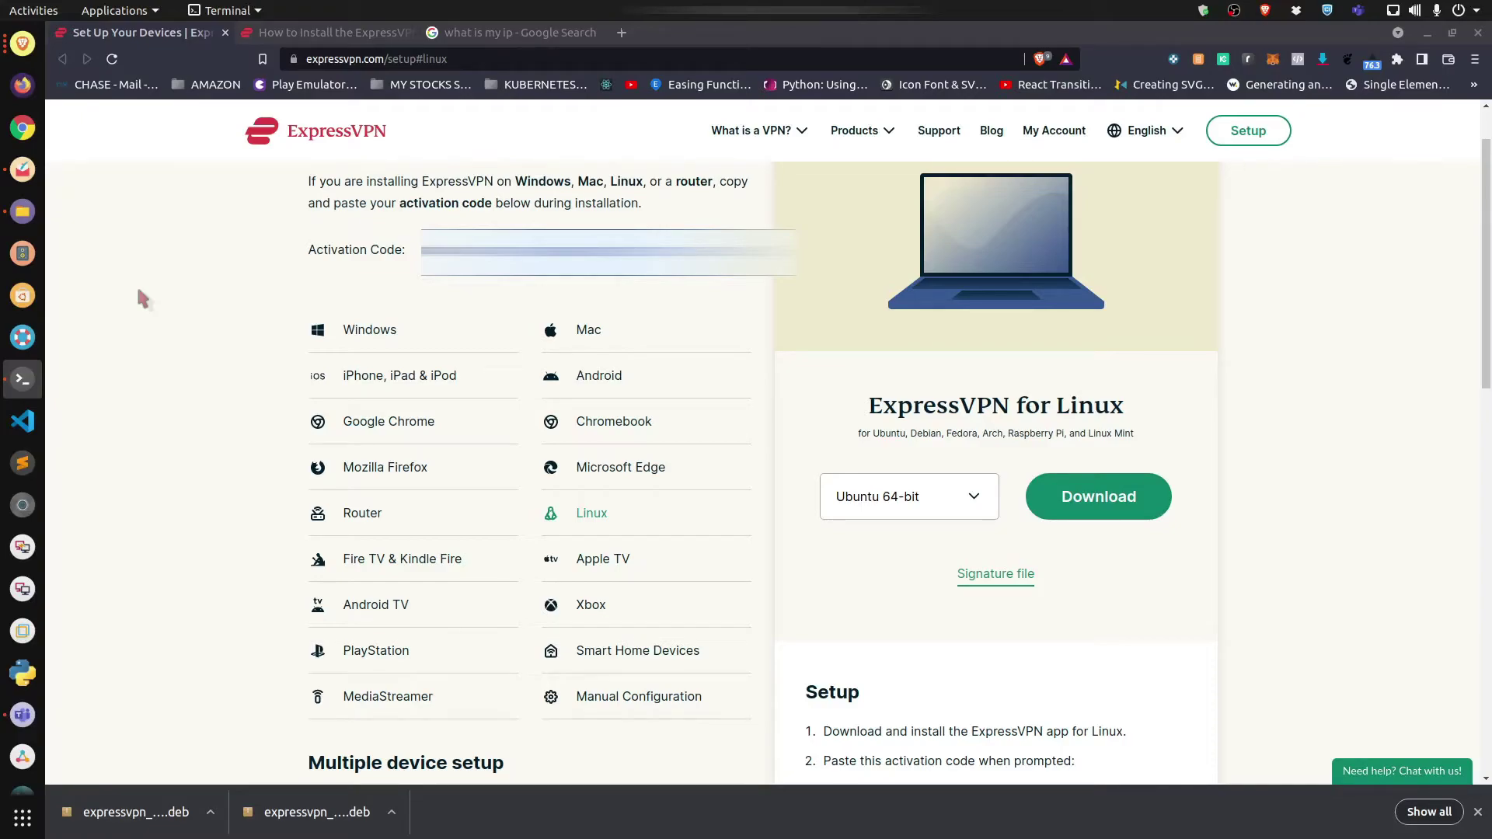
left_click(424, 147)
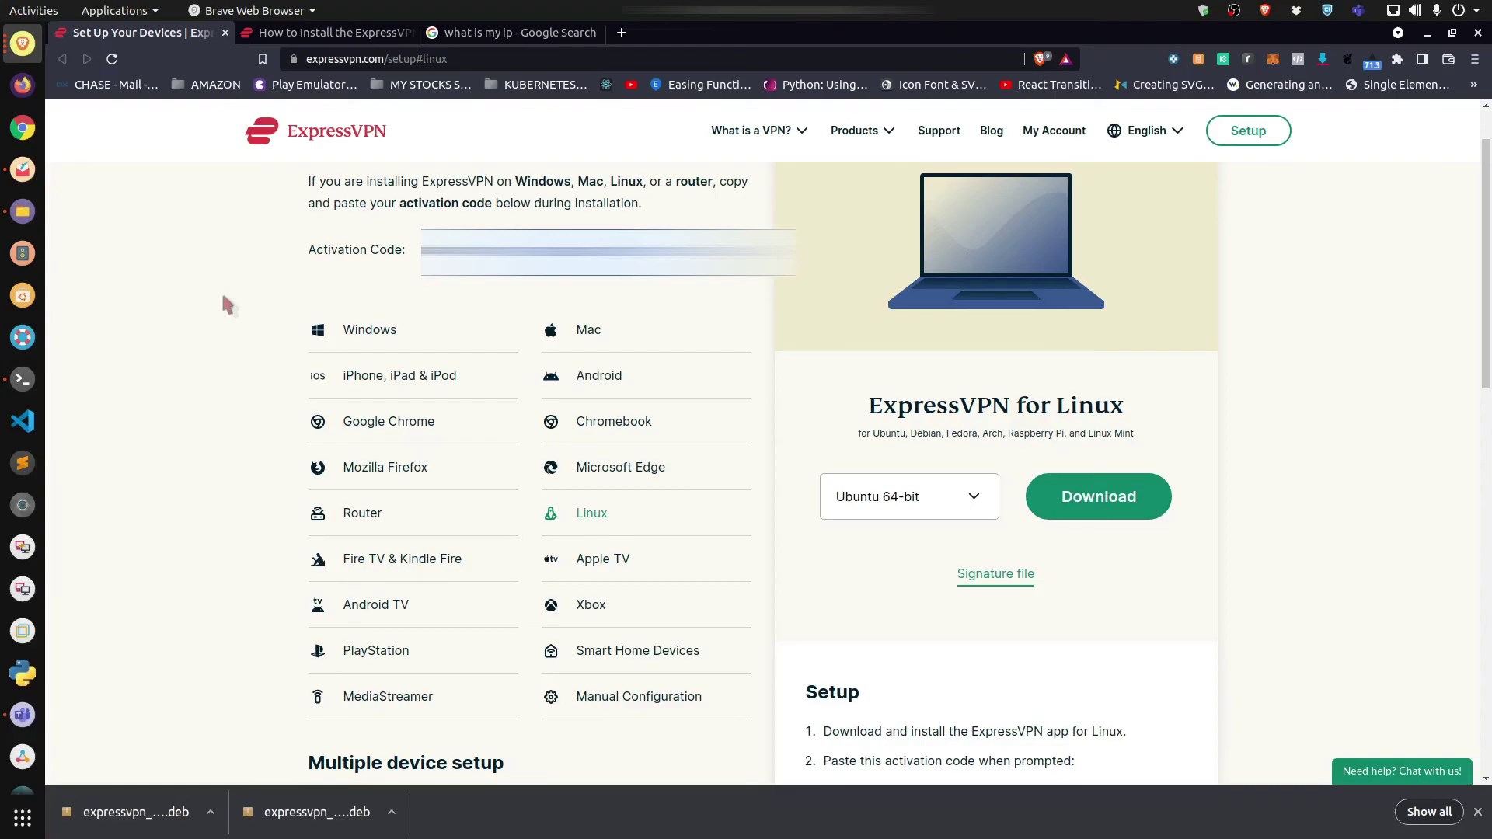
key("ctrl+alt+t")
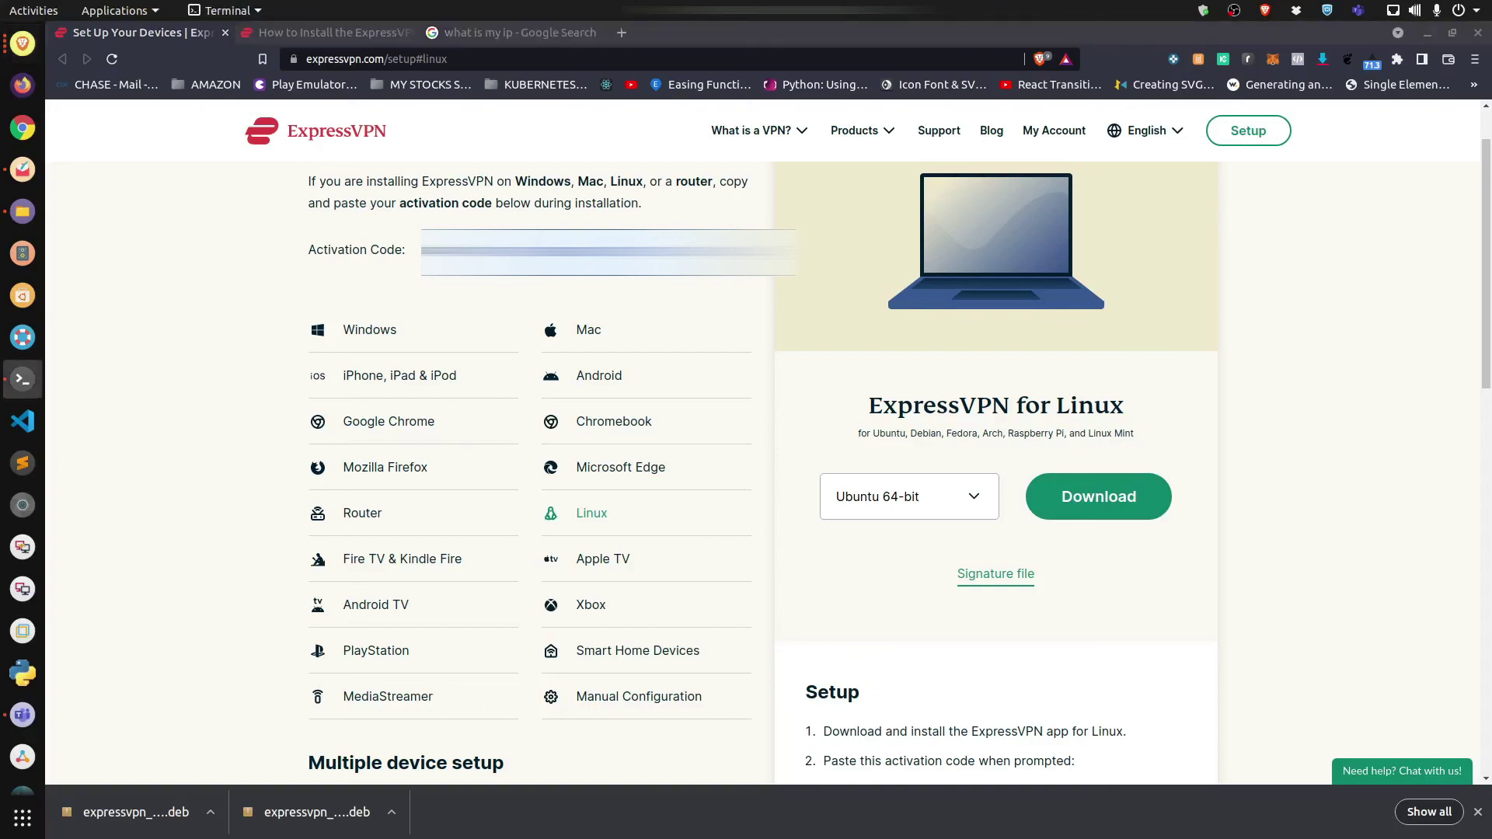